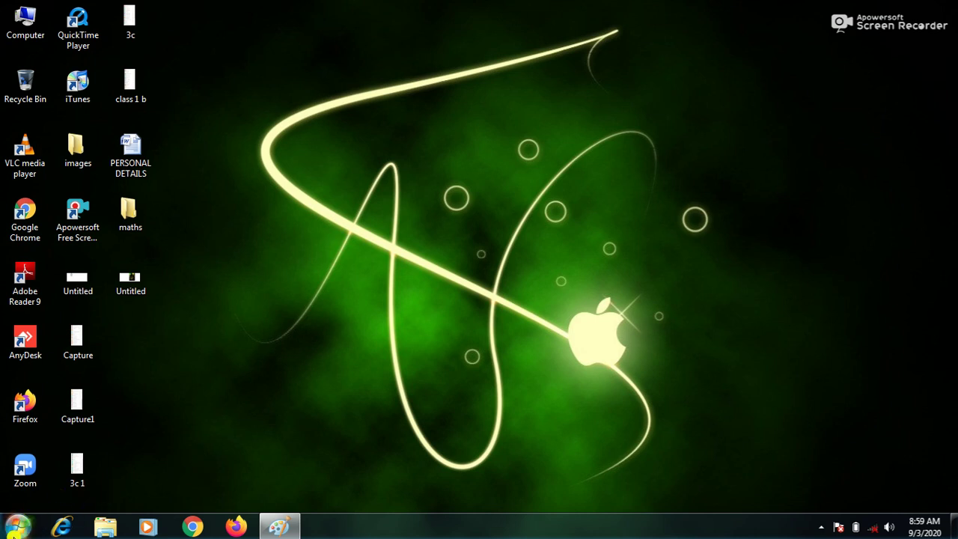
left_click(20, 528)
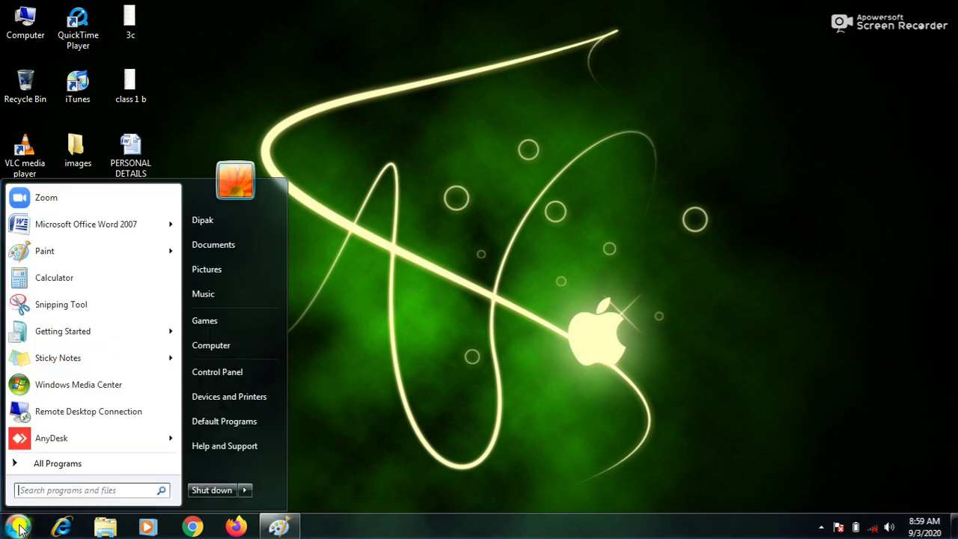
left_click(71, 465)
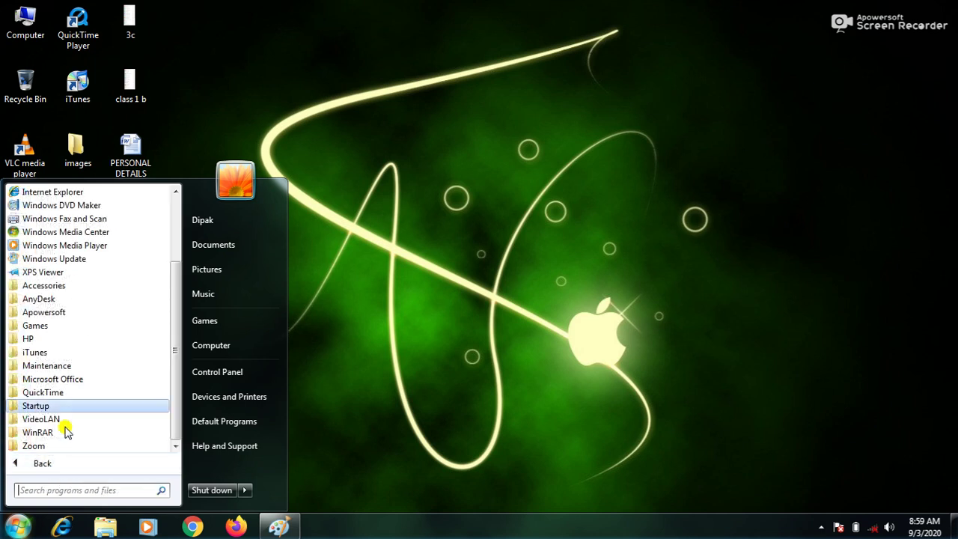
left_click(60, 286)
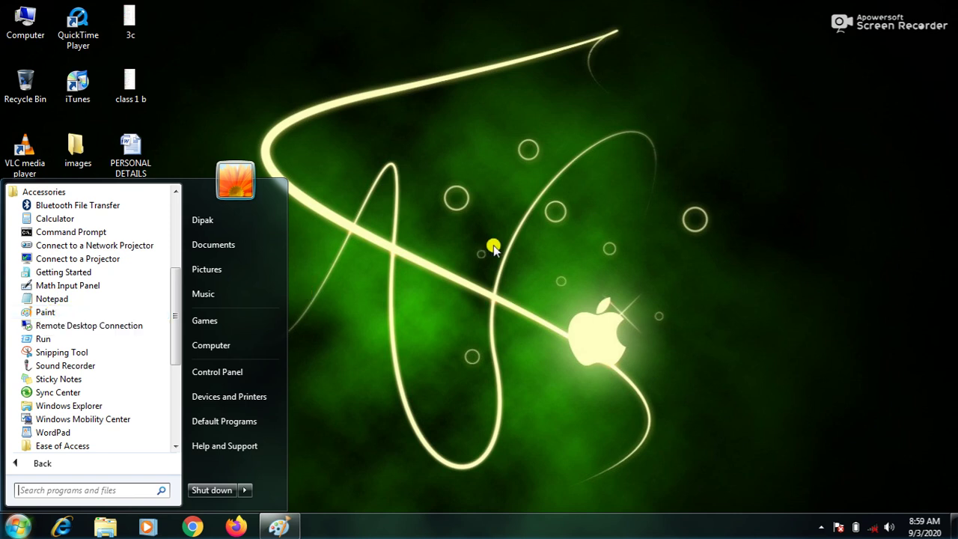
left_click(400, 275)
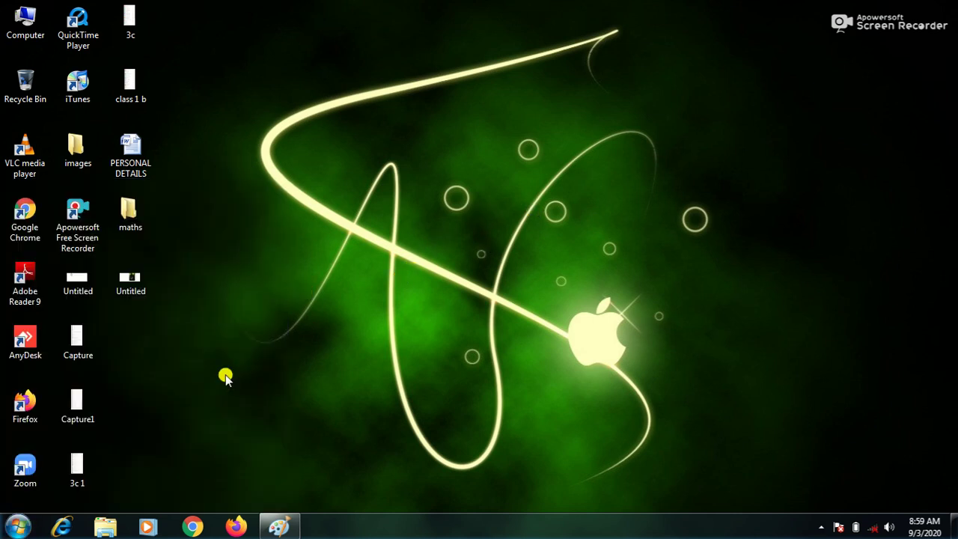
Step: Launch Paint and maximize its window
left_click(18, 527)
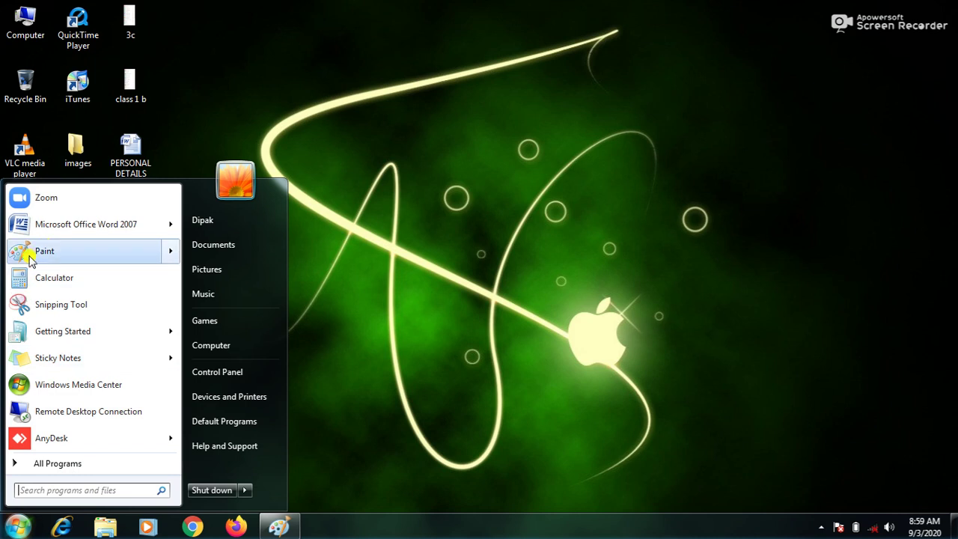
left_click(92, 257)
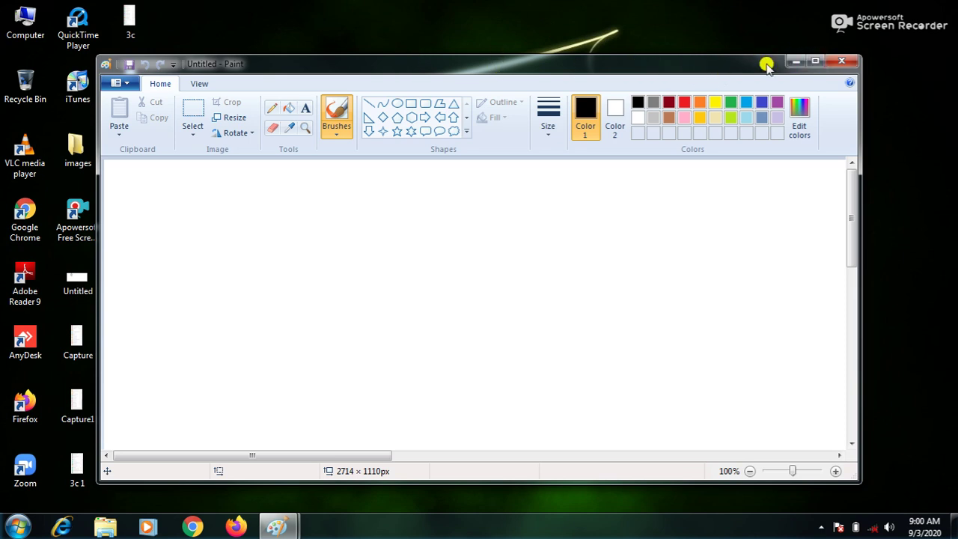
left_click(813, 61)
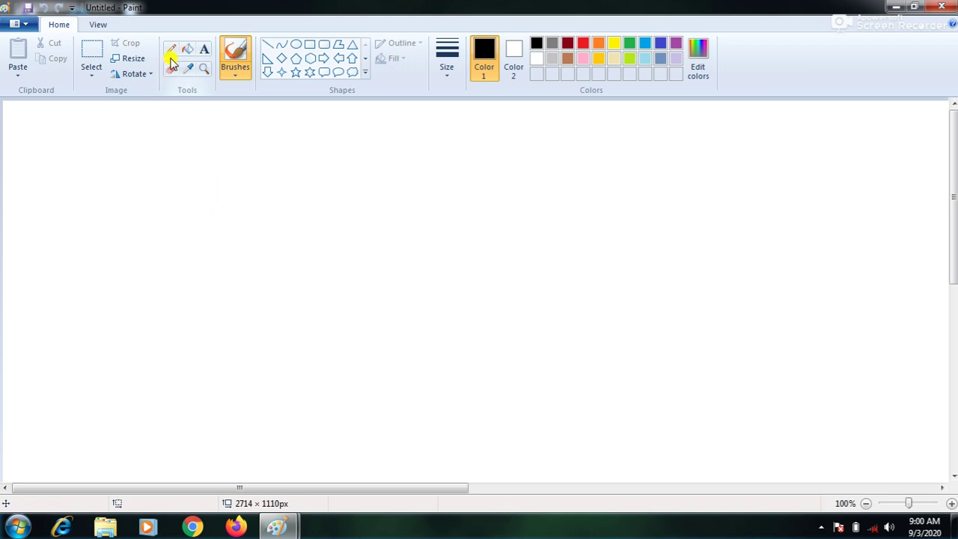
Step: Try a black freehand brush stroke across the upper middle of the canvas and undo it
mouse_move(330, 183)
left_mouse_down()
mouse_move(328, 229)
mouse_move(364, 240)
mouse_move(503, 225)
mouse_move(520, 243)
left_mouse_up()
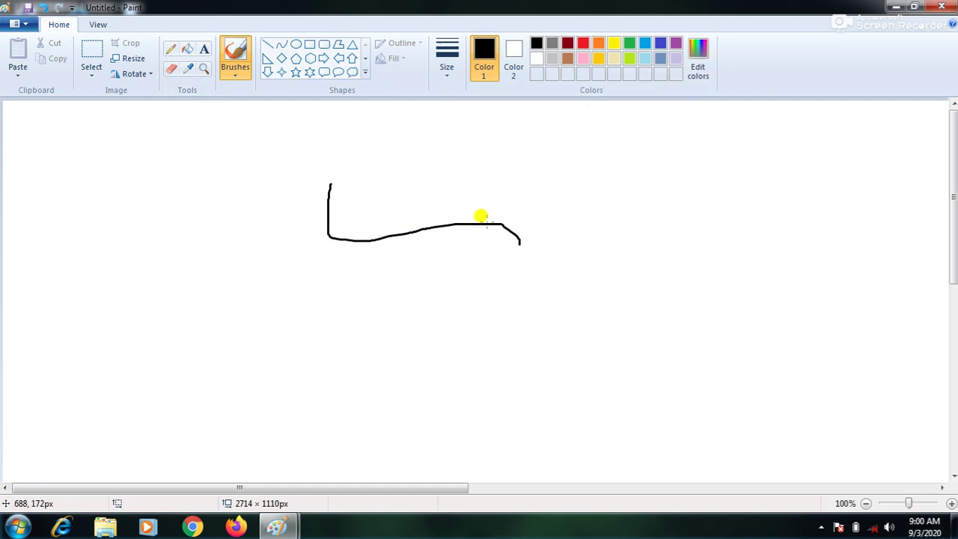
key("ctrl+z")
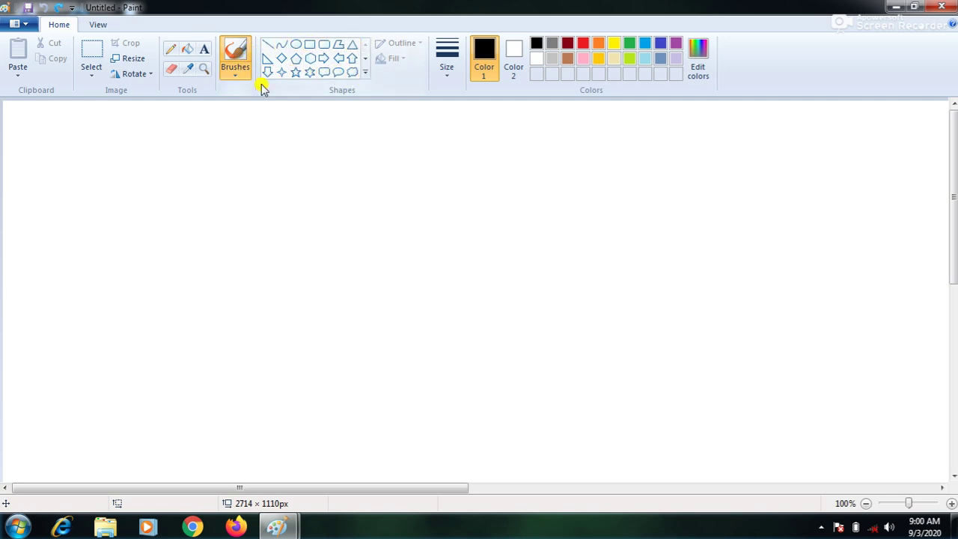
Step: Try drawing one rectangle freehand with the Pencil and another about 291 × 224 px with the Rectangle shape, and undo both
left_click(171, 50)
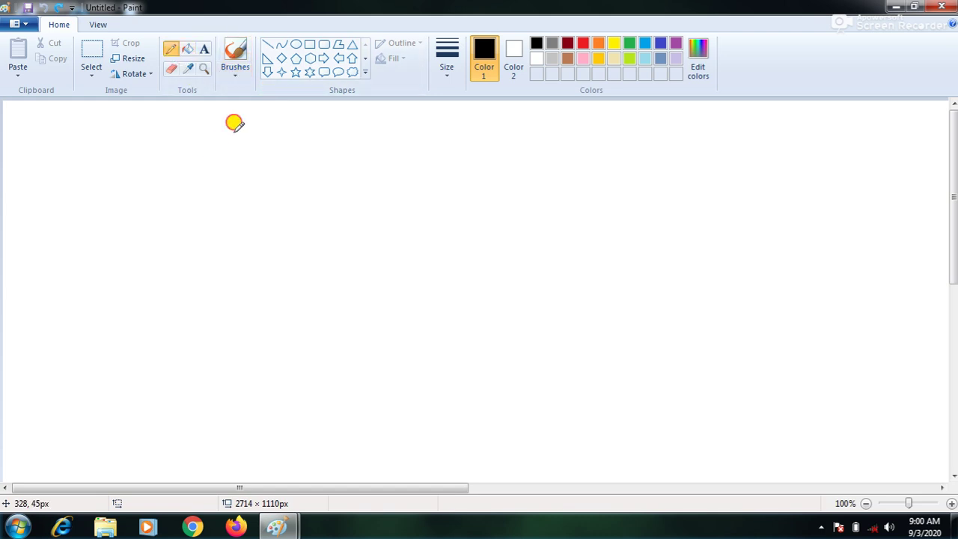
mouse_move(232, 135)
left_mouse_down()
mouse_move(223, 266)
mouse_move(400, 274)
mouse_move(419, 132)
mouse_move(236, 121)
mouse_move(233, 131)
left_mouse_up()
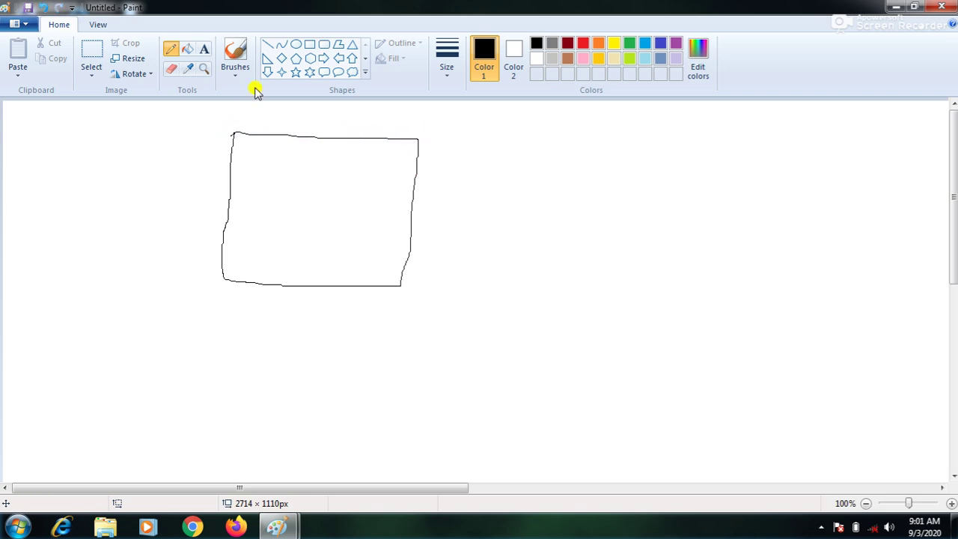
left_click(309, 47)
left_click_drag(493, 141, 698, 297)
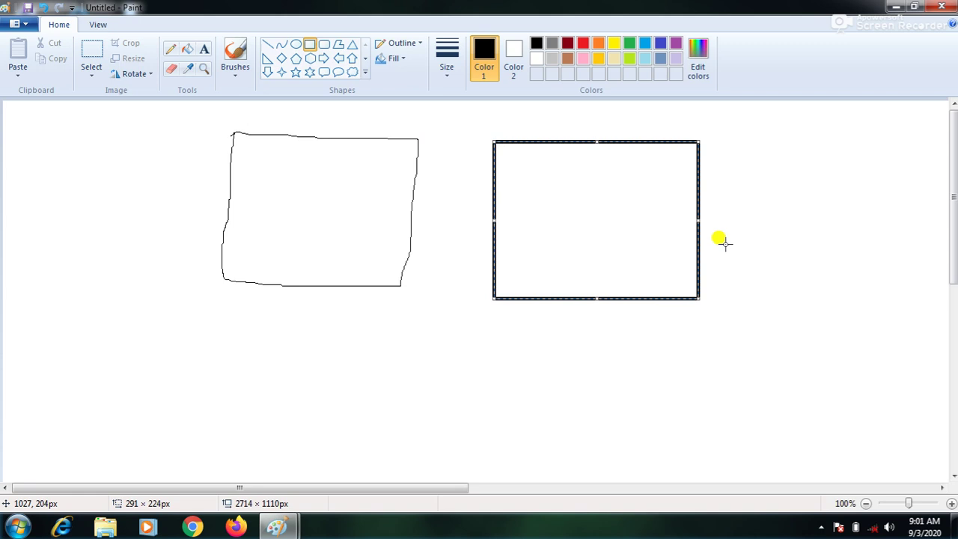
left_click(888, 233)
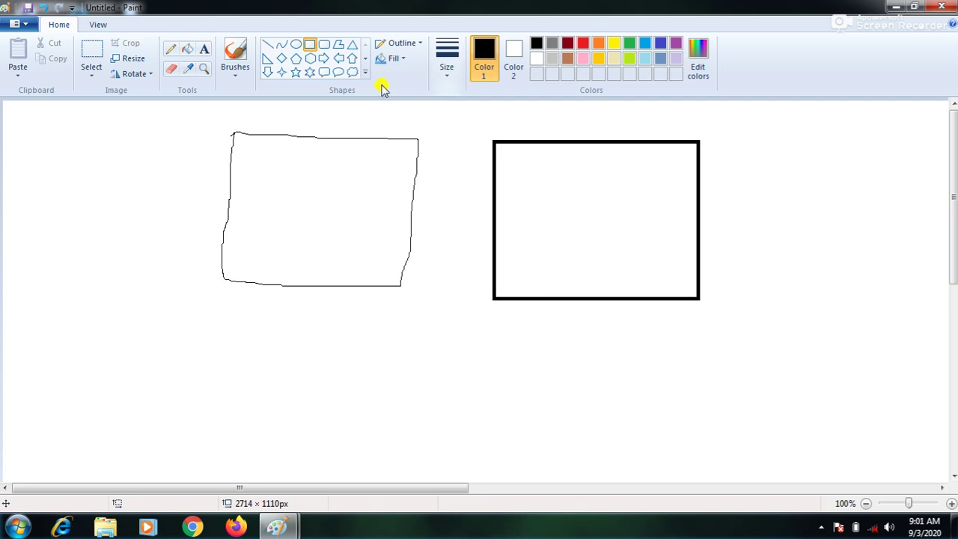
key("ctrl+z")
key("ctrl+z")
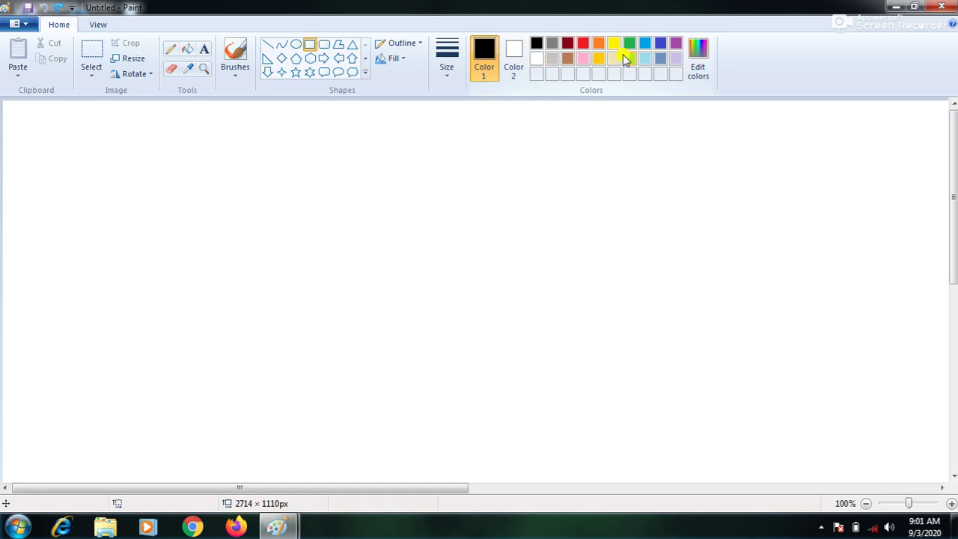
Step: Draw a row of black outlines: a circle about 181 × 177 px, a rectangle about 306 × 194 px and a rounded rectangle about 374 × 191 px
left_click(297, 47)
left_click_drag(83, 133, 216, 261)
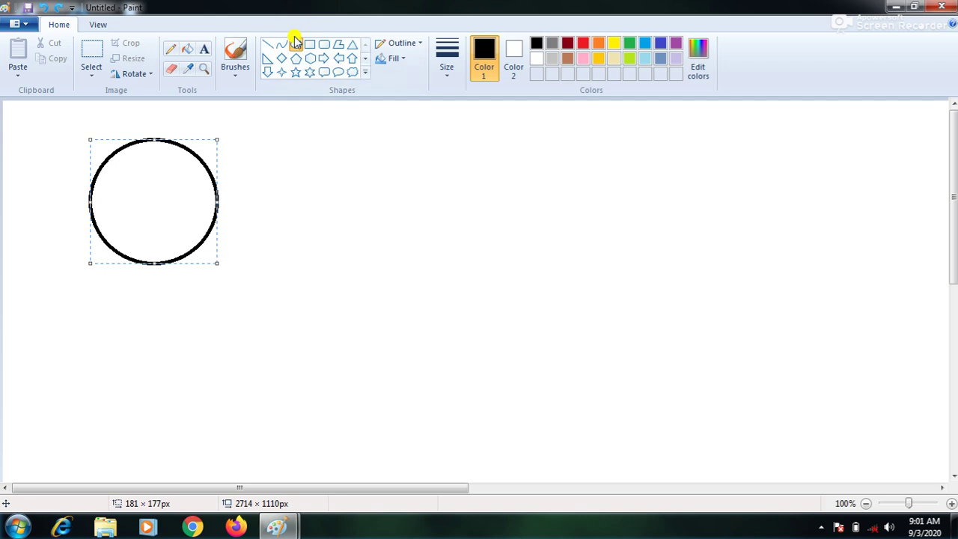
left_click(310, 45)
left_click_drag(303, 132, 519, 270)
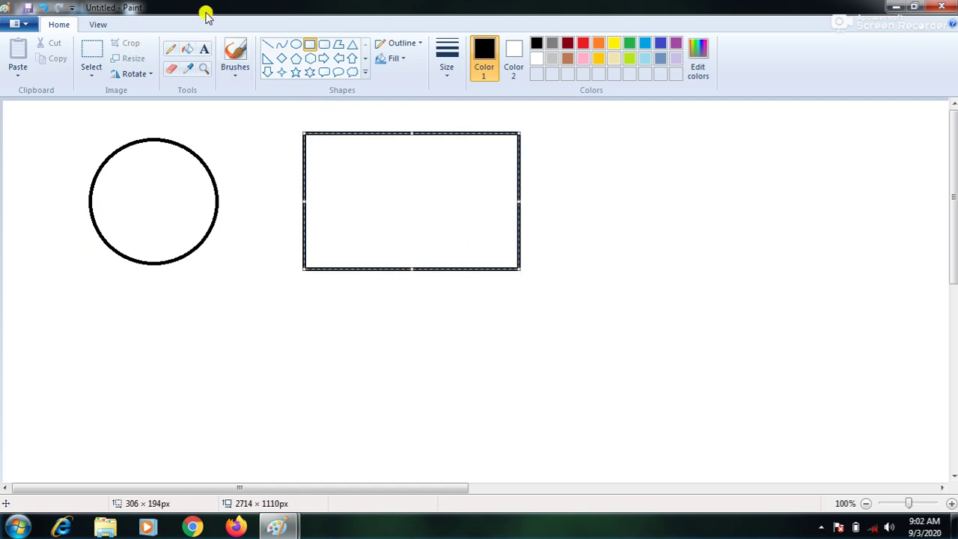
left_click(323, 44)
left_click_drag(607, 133, 870, 266)
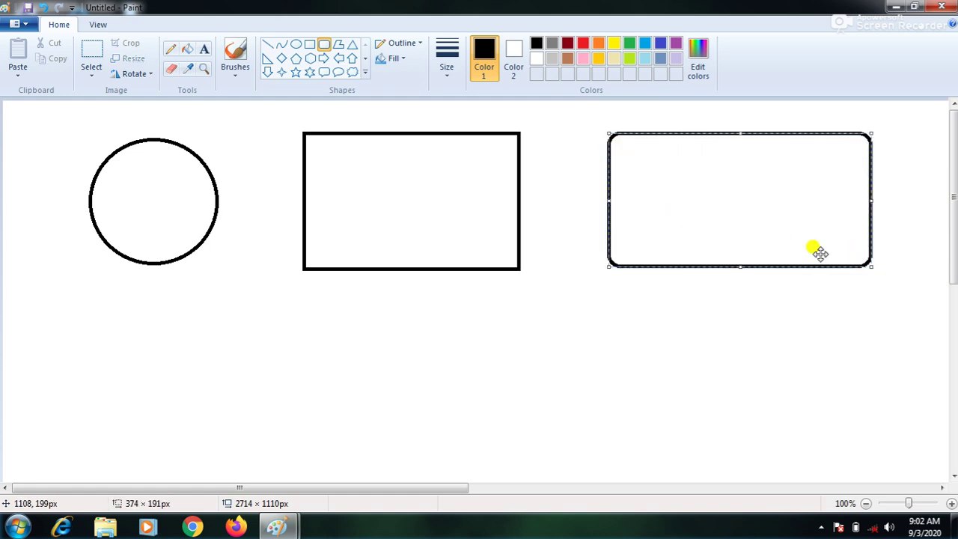
Step: Draw a triangle about 191 × 166 px below the circle and an up arrow about 285 × 222 px below the rectangle
left_click(352, 44)
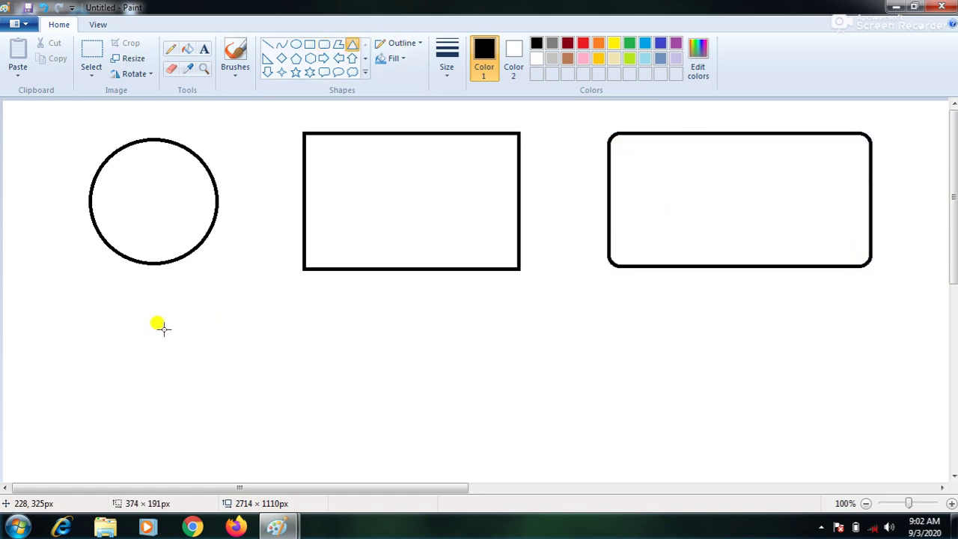
left_click_drag(139, 313, 2, 428)
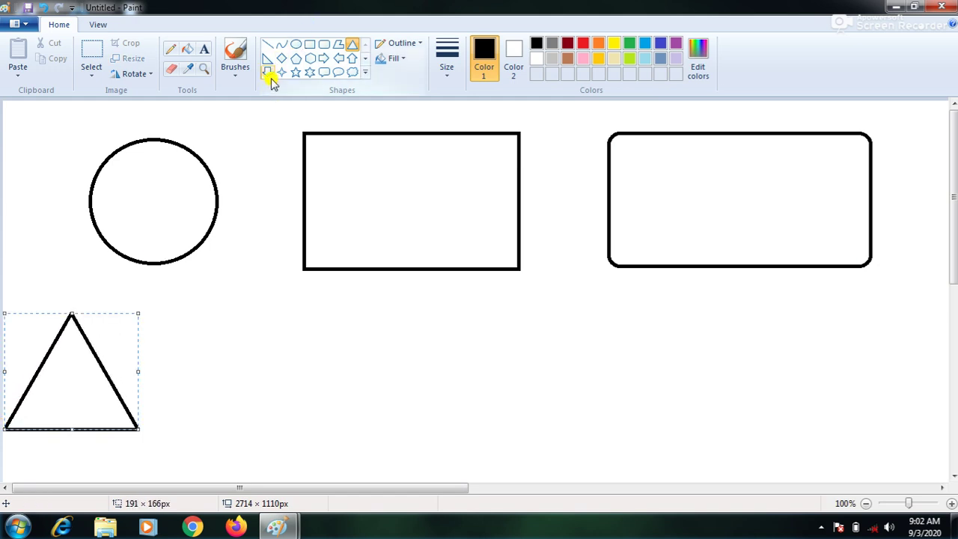
left_click(352, 59)
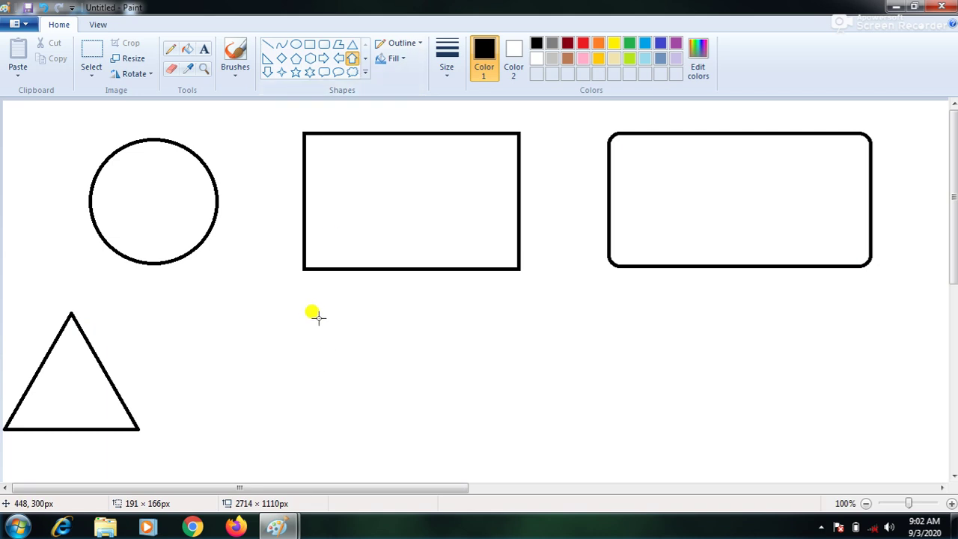
mouse_move(316, 308)
left_mouse_down()
mouse_move(404, 415)
mouse_move(518, 465)
left_mouse_up()
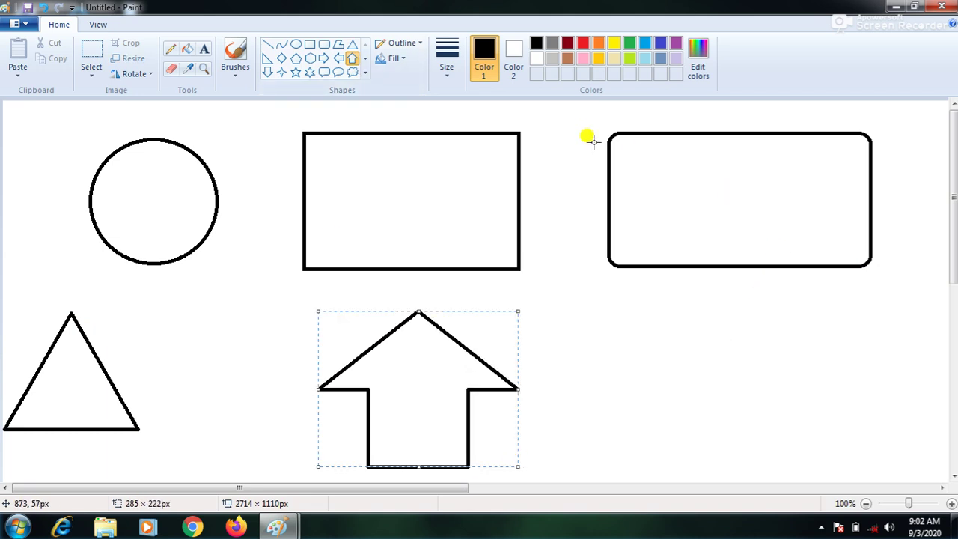
Step: Fill the circle with yellow and the square-cornered rectangle with purple
left_click(190, 53)
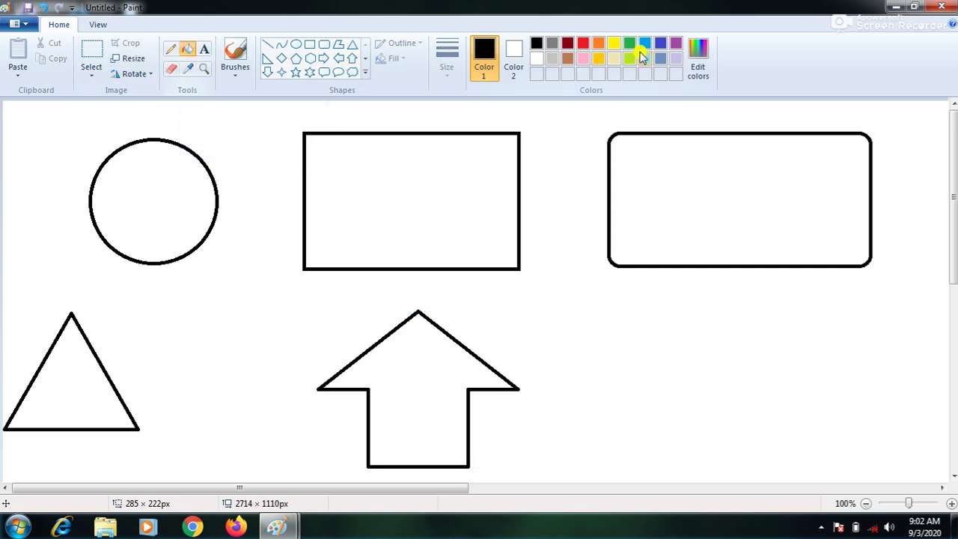
left_click(616, 45)
left_click(172, 188)
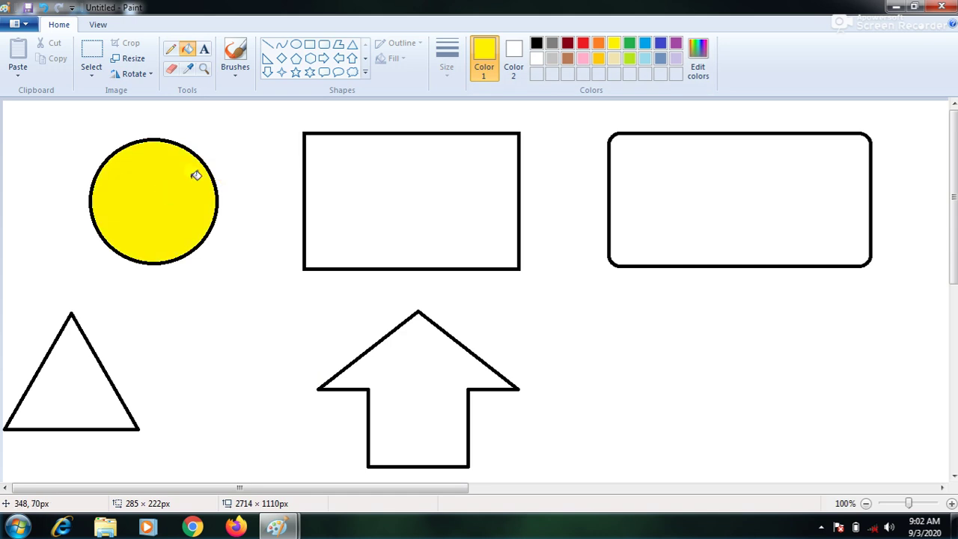
left_click(677, 43)
left_click(476, 178)
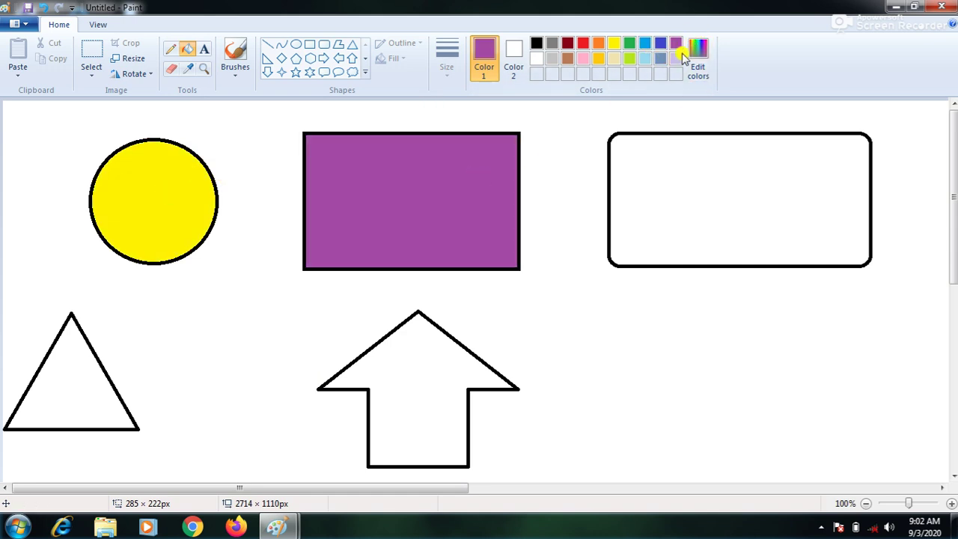
Step: Fill the rounded rectangle with indigo and the triangle with gold
left_click(660, 43)
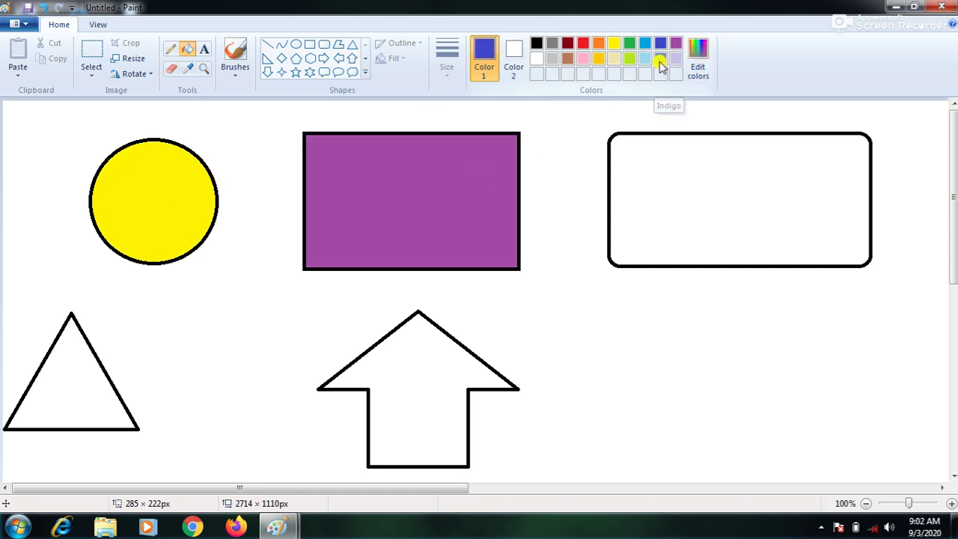
left_click(670, 193)
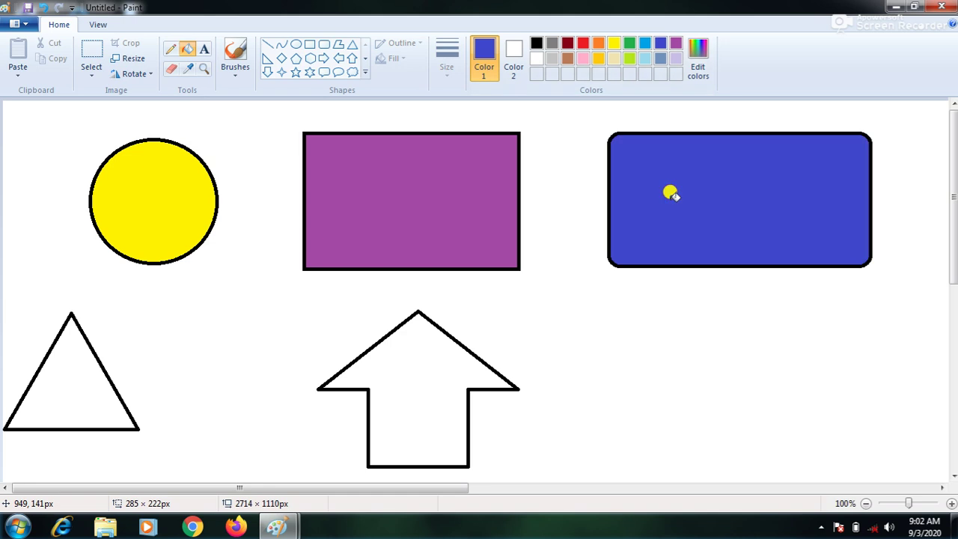
left_click(597, 59)
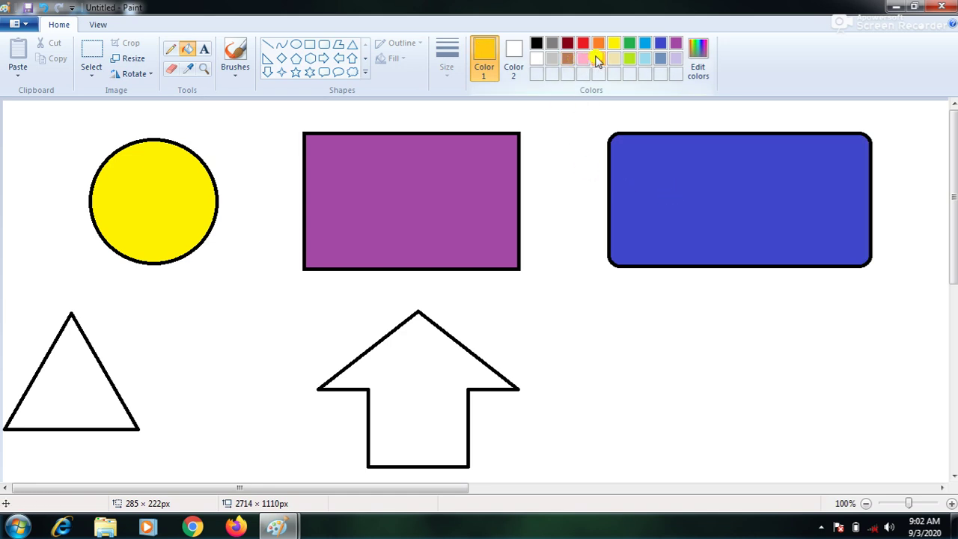
left_click(79, 378)
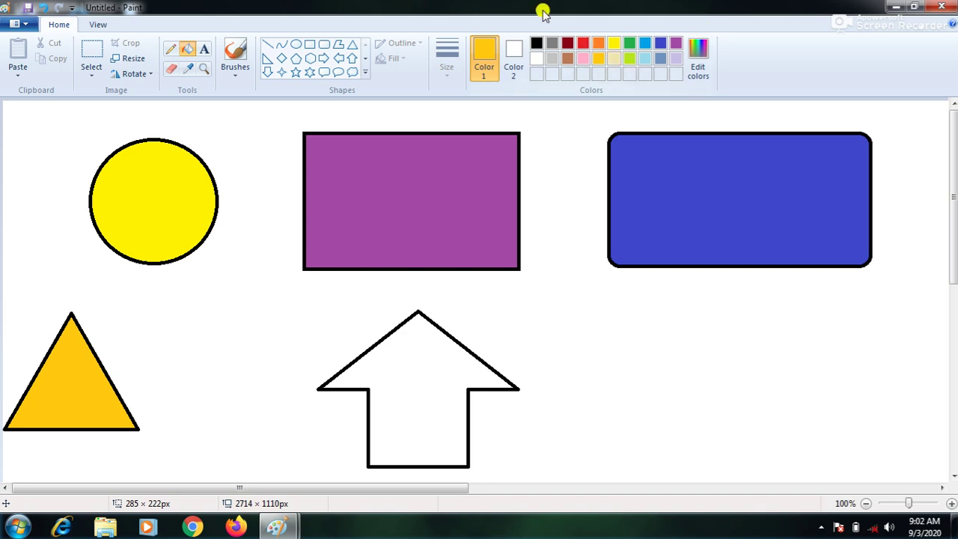
Step: Draw a black rectangular door about 53 × 72 px at the base of the up arrow to form a house
left_click(307, 45)
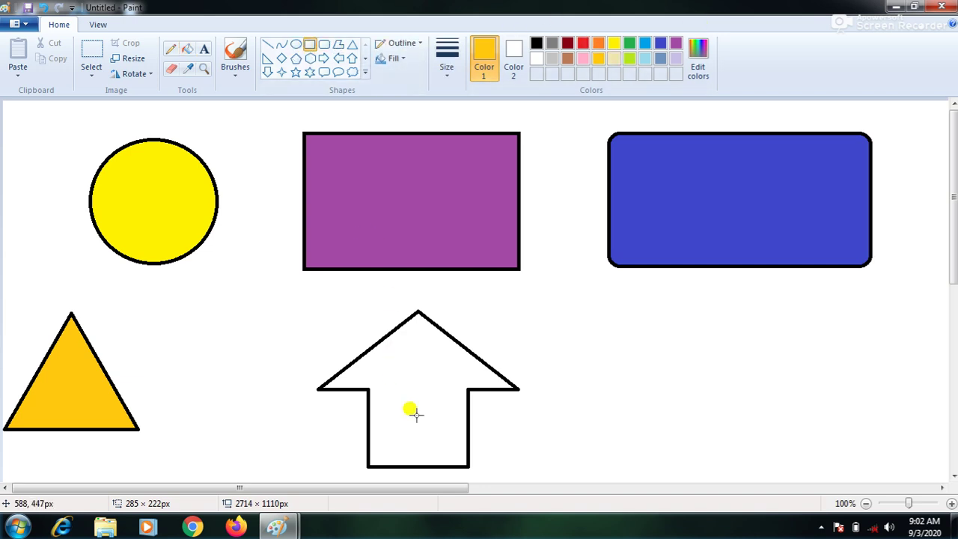
left_click(540, 43)
mouse_move(402, 391)
left_mouse_down()
mouse_move(436, 478)
mouse_move(440, 465)
left_mouse_up()
left_click_drag(421, 391, 420, 416)
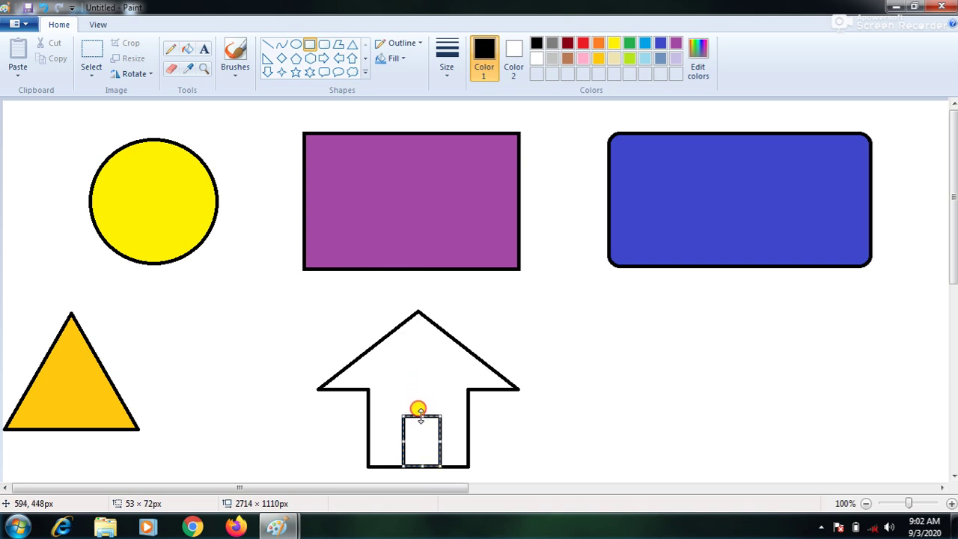
left_click(611, 311)
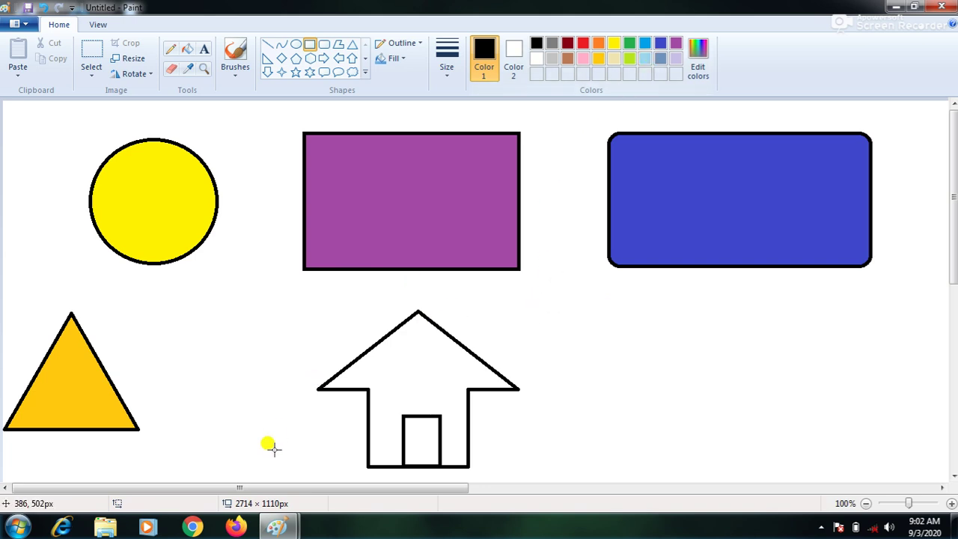
Step: Fill the house around its door with indigo and refill it with the white Color 2
left_click(186, 51)
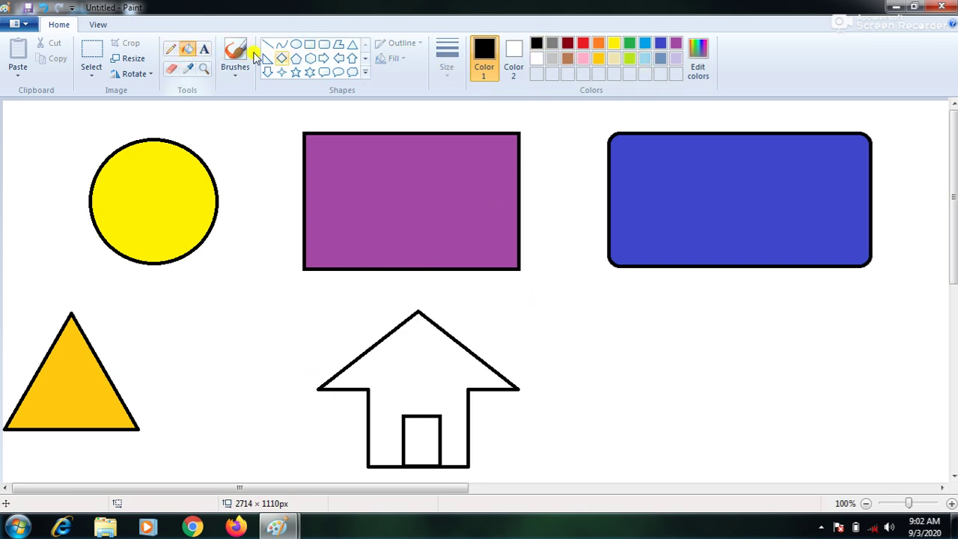
left_click(661, 44)
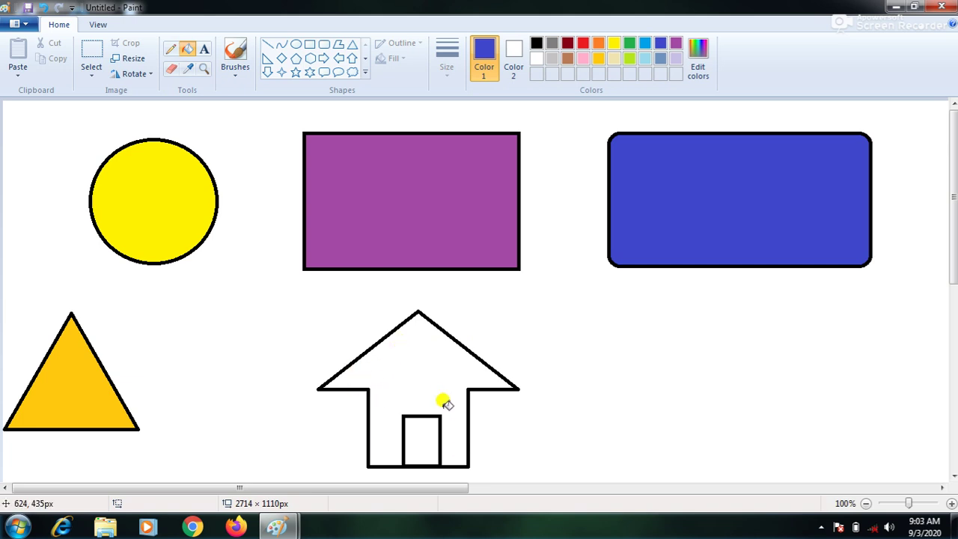
left_click(419, 341)
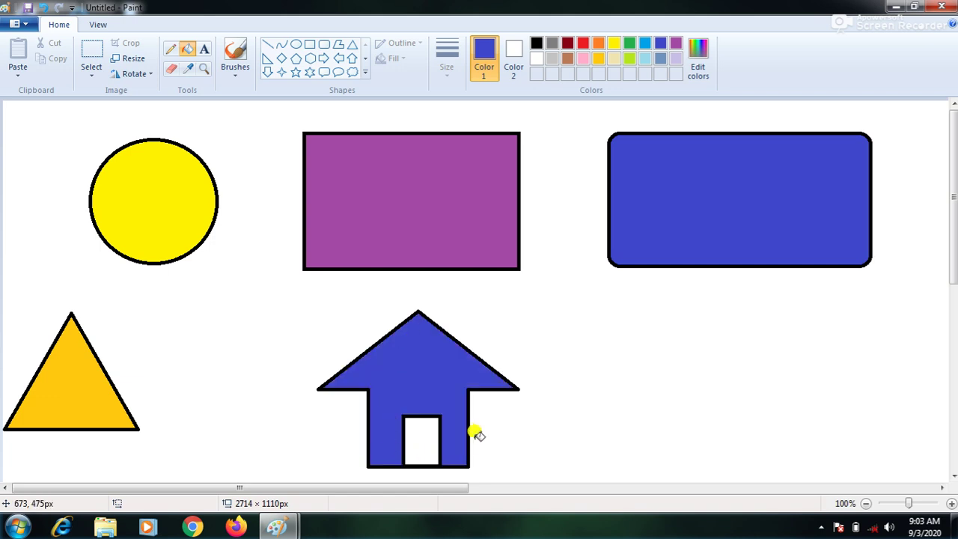
right_click(434, 395)
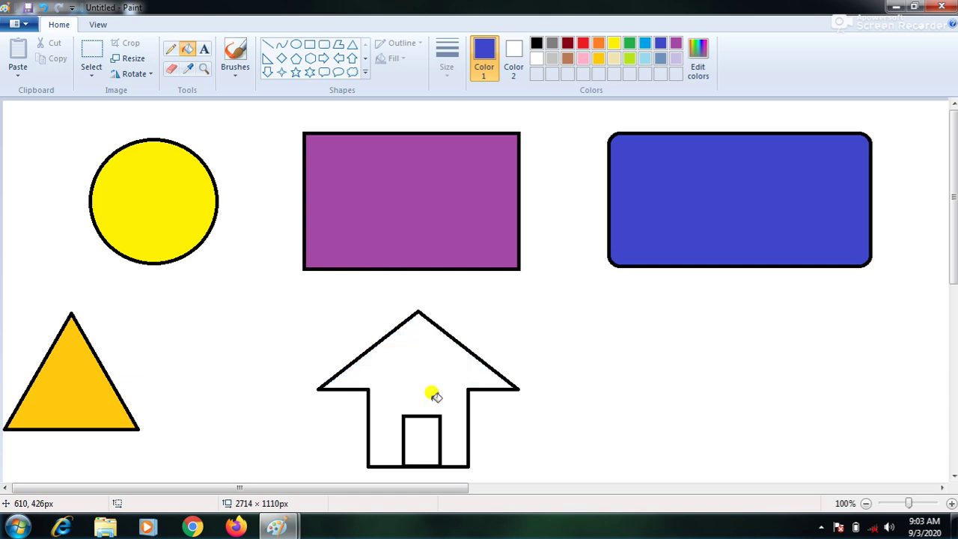
Step: Draw a black horizontal line about 149 px wide across the house to separate the roof from the walls
left_click(270, 47)
left_click(536, 43)
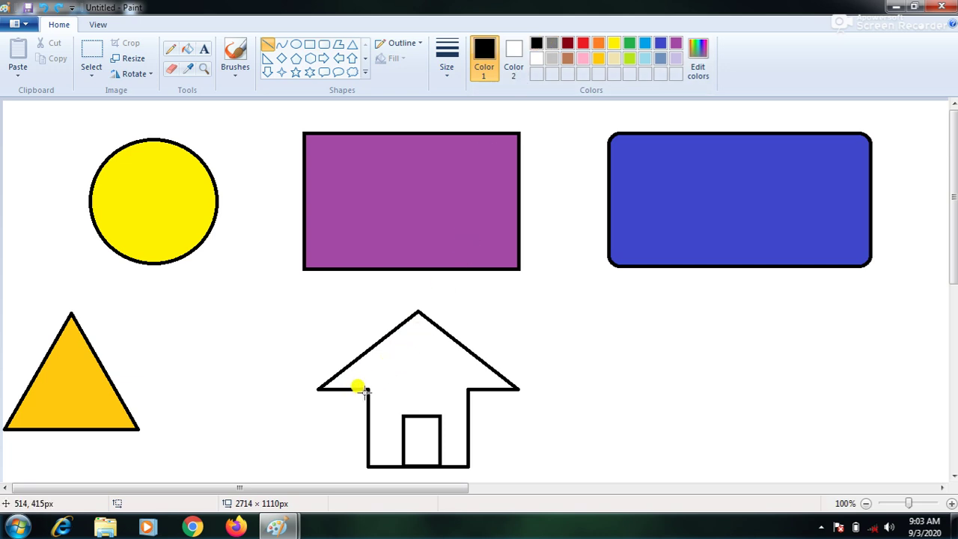
left_click_drag(367, 389, 468, 390)
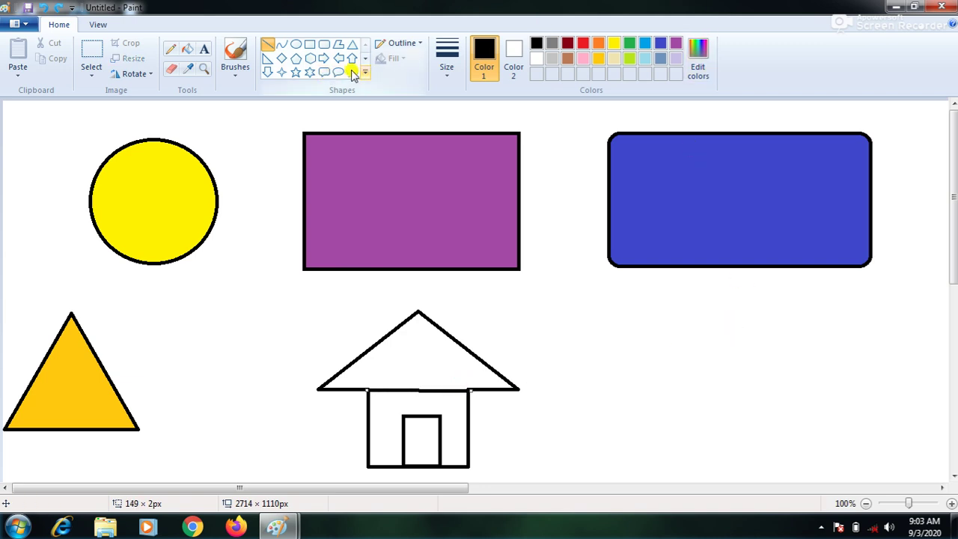
Step: Fill the house's roof with turquoise and the walls around the door with gold
left_click(187, 49)
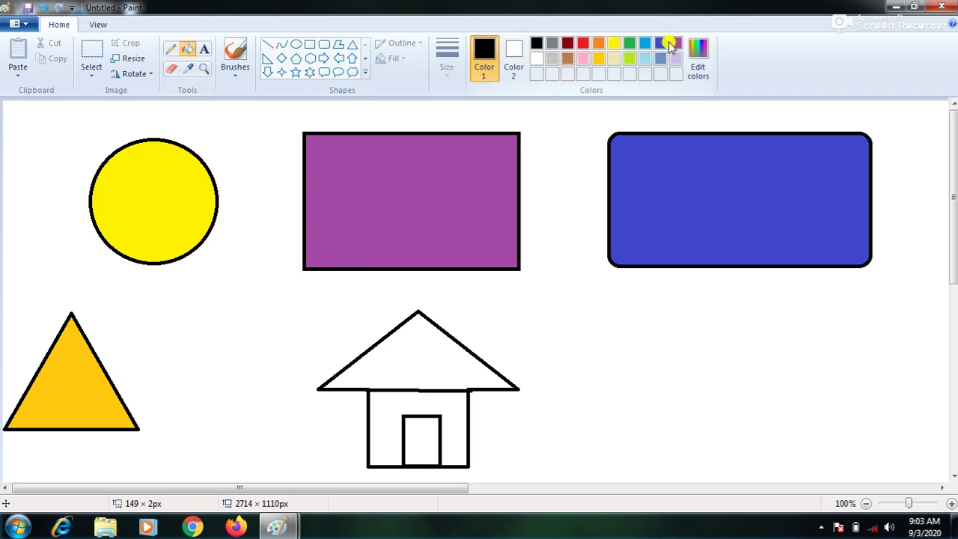
left_click(643, 45)
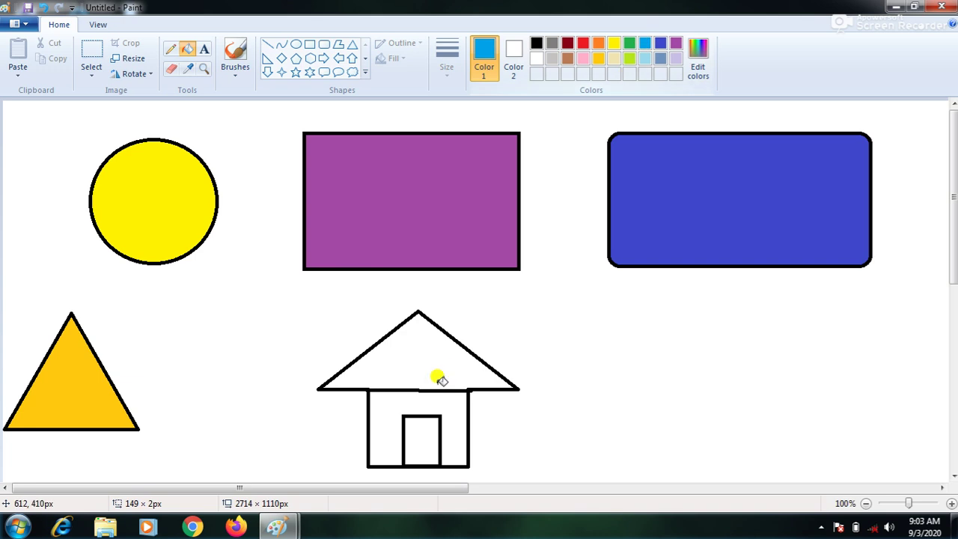
left_click(417, 356)
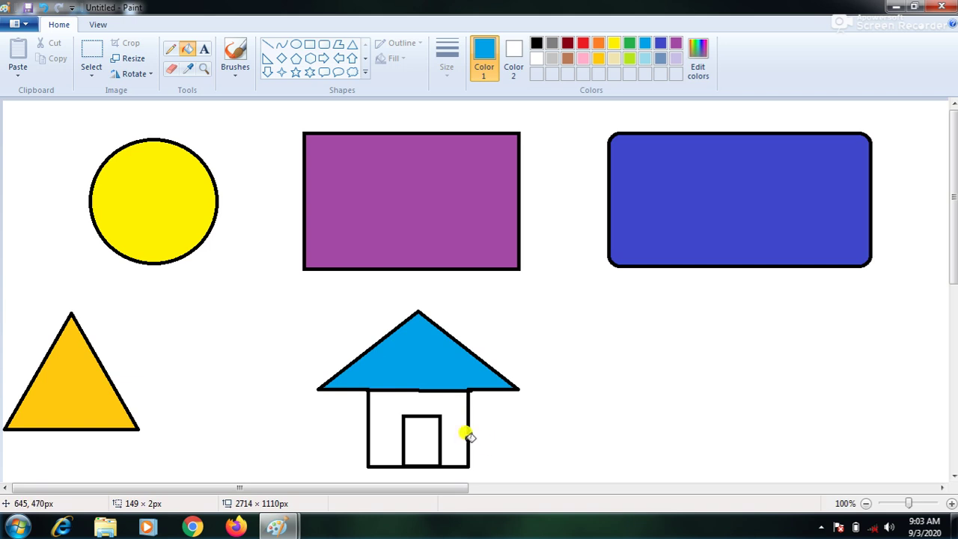
left_click(597, 59)
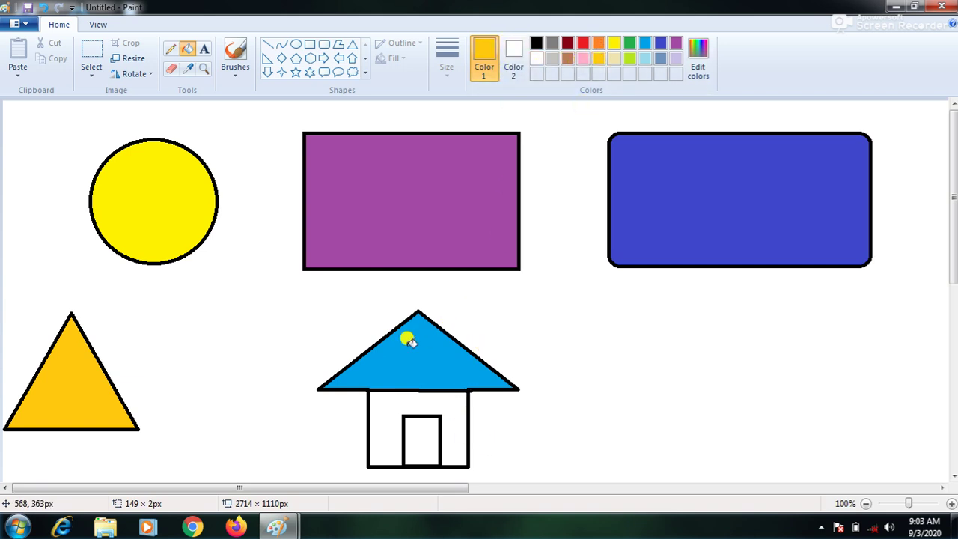
left_click(389, 419)
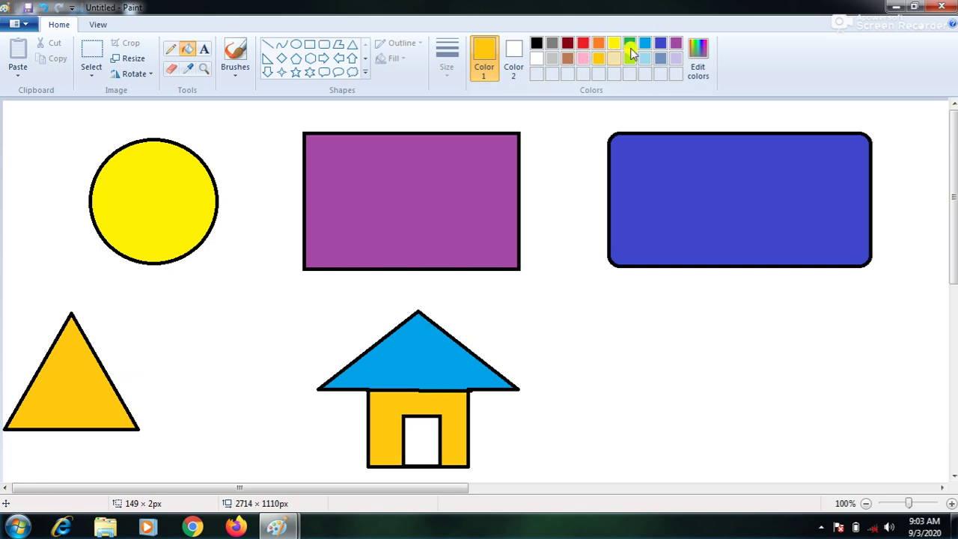
Step: Fill the house's door and the white canvas background with orange
left_click(597, 42)
left_click(423, 423)
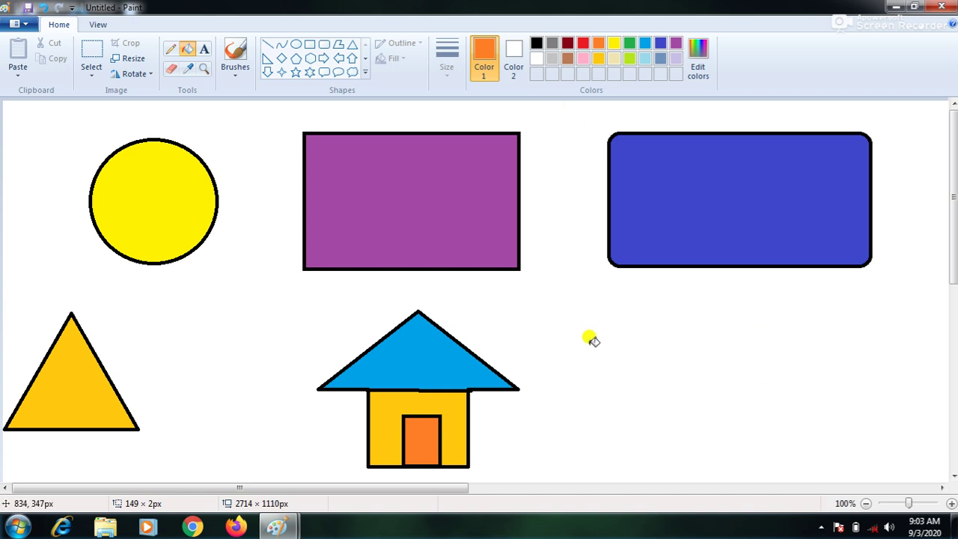
left_click(652, 323)
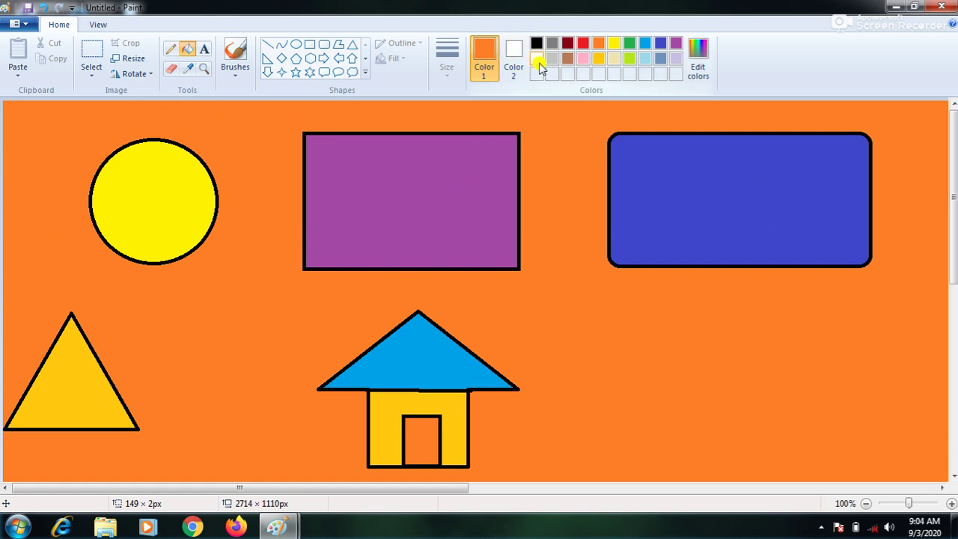
Step: Undo all the fills and drawn shapes until the canvas is blank
key("ctrl+z")
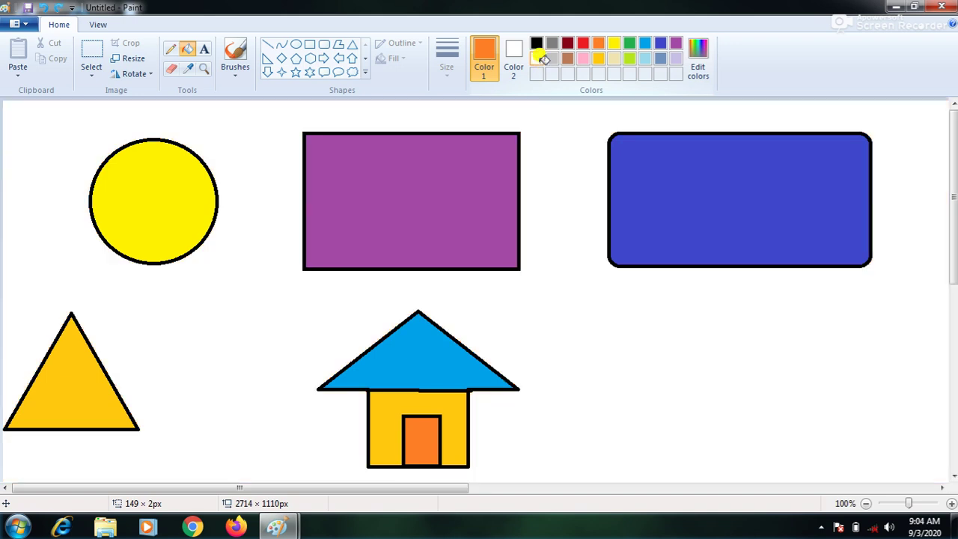
key("ctrl+z")
key("ctrl+z")
key("ctrl+z")
key("ctrl+z")
key("ctrl+z")
key("ctrl+z")
key("ctrl+z")
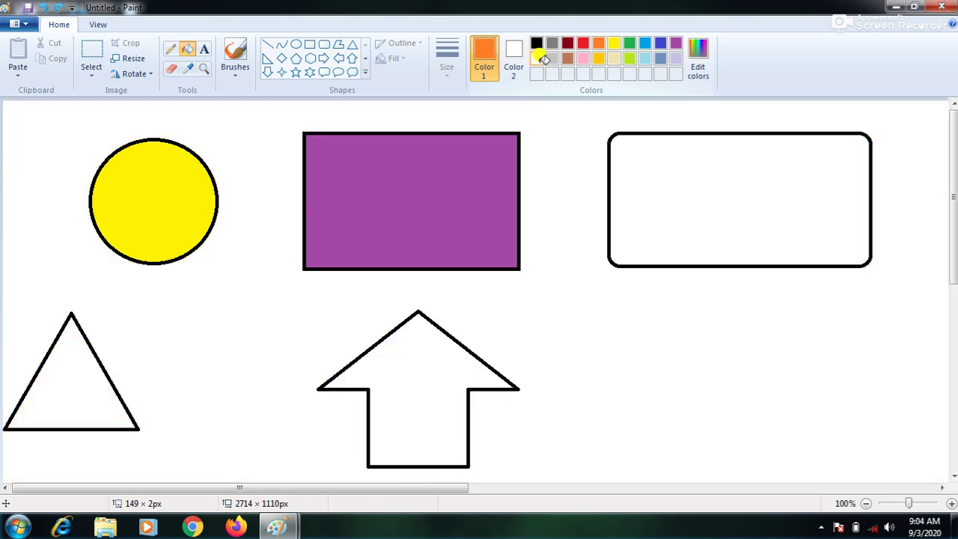
key("ctrl+z")
key("ctrl+z")
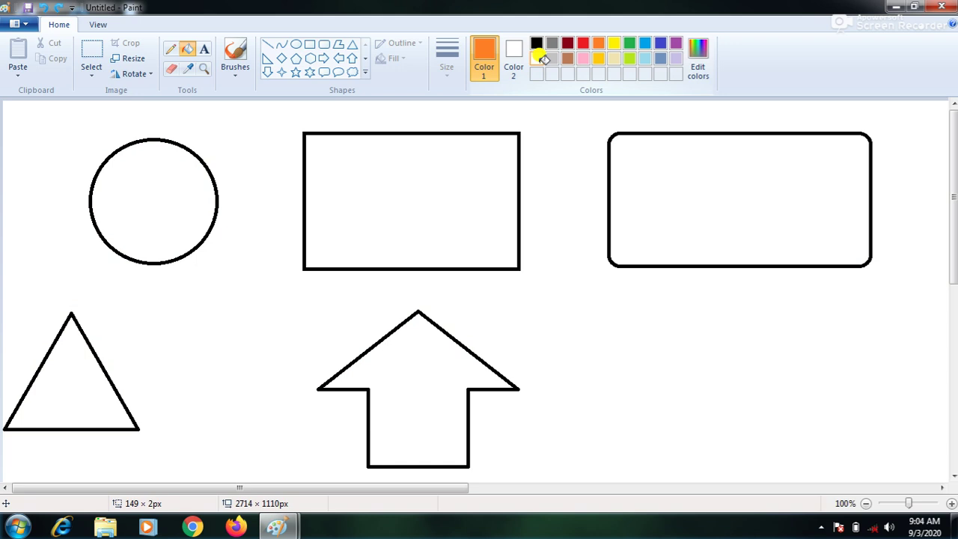
key("ctrl+z")
key("ctrl+z")
key("ctrl+z")
key("ctrl+z")
key("ctrl+z")
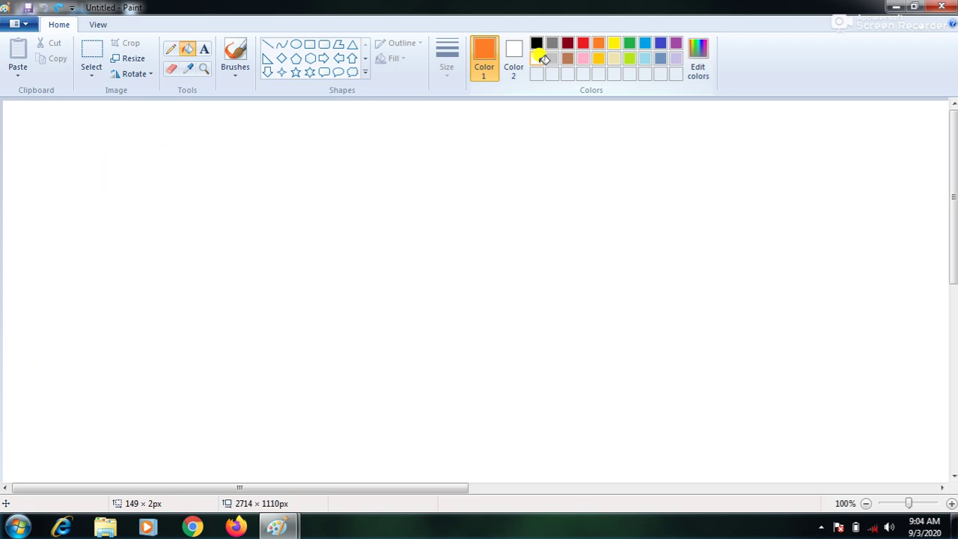
Step: Draw a circle about 364 × 353 px near the canvas's upper edge, trying light gray and red outlines before setting it to black
left_click(296, 47)
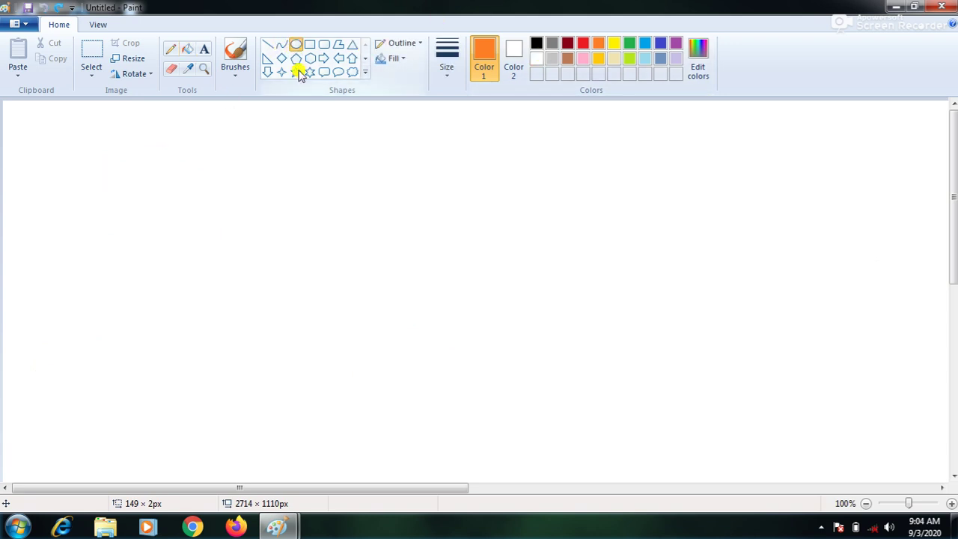
left_click_drag(284, 130, 536, 377)
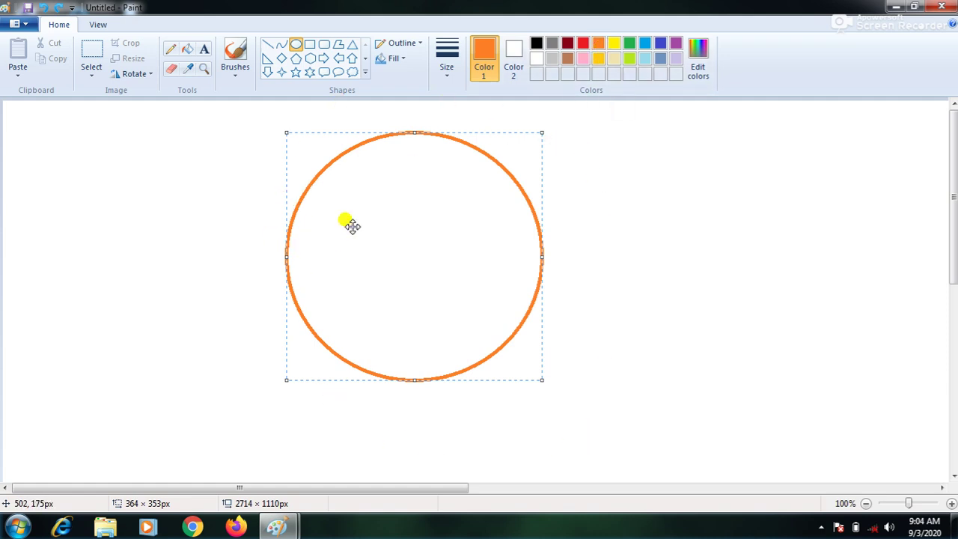
left_click(536, 43)
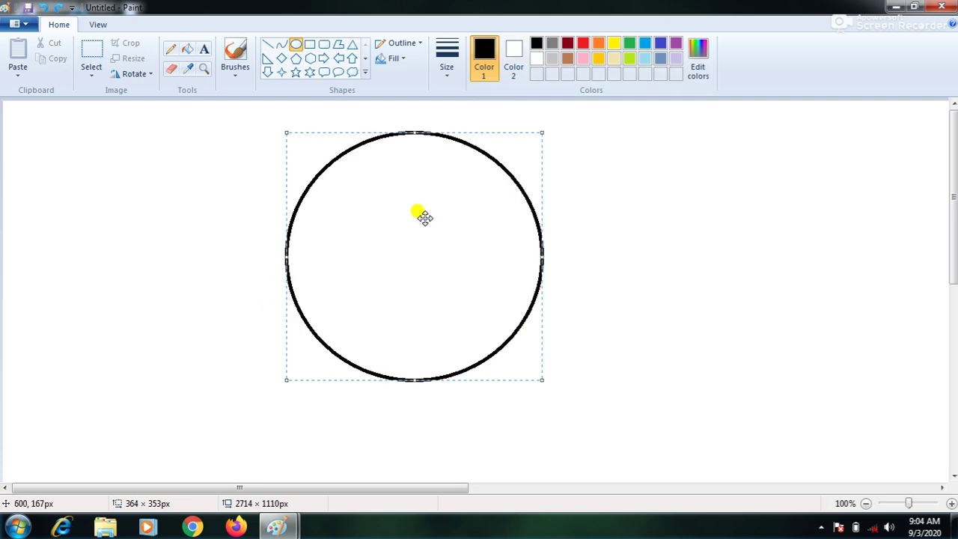
left_click(556, 63)
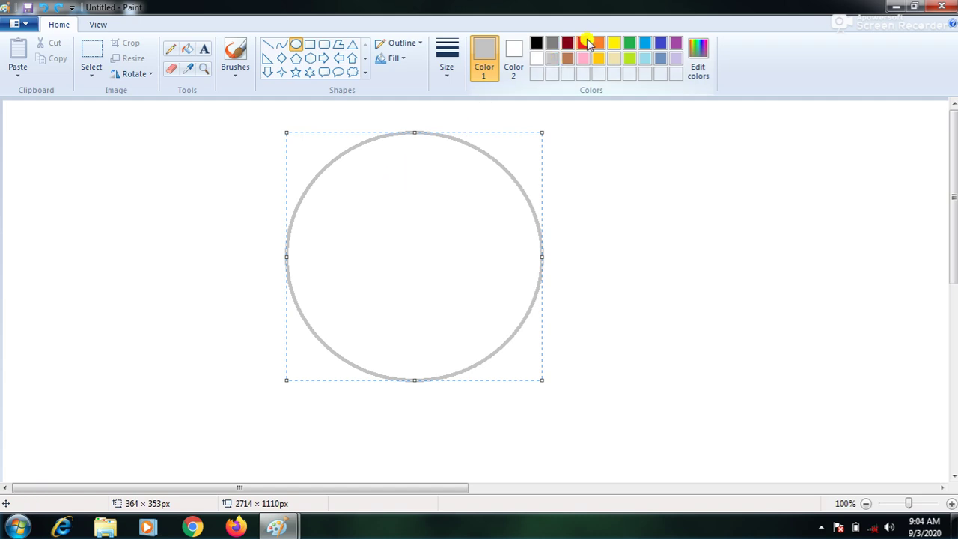
left_click(582, 44)
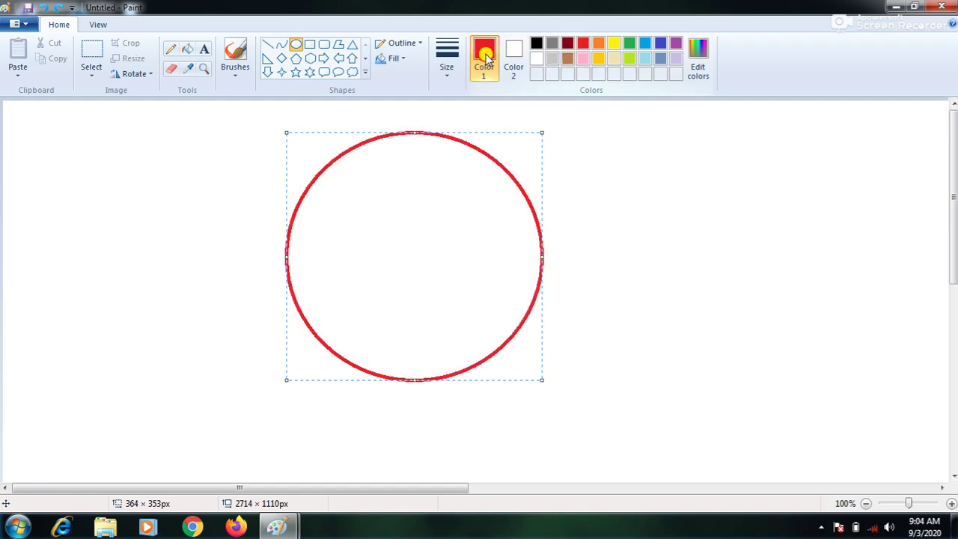
left_click(539, 44)
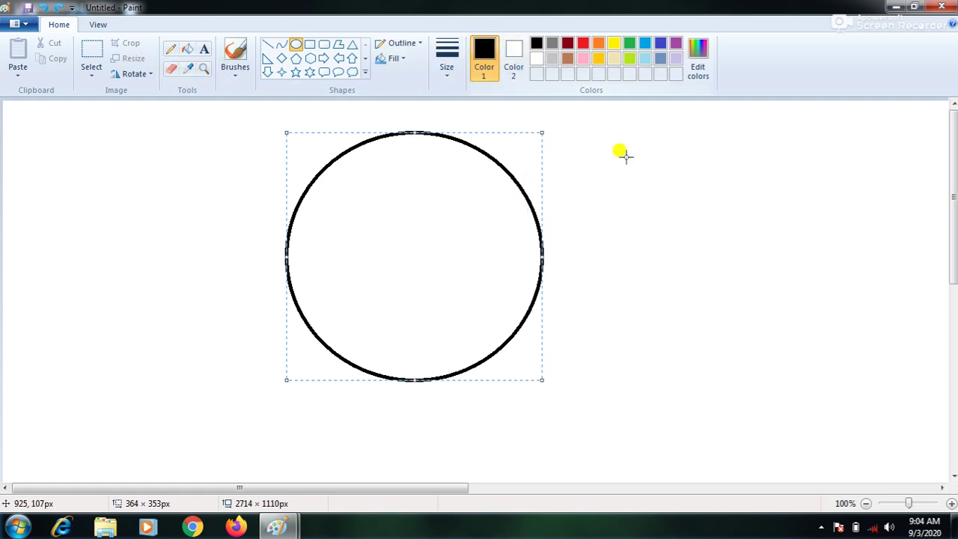
left_click(656, 172)
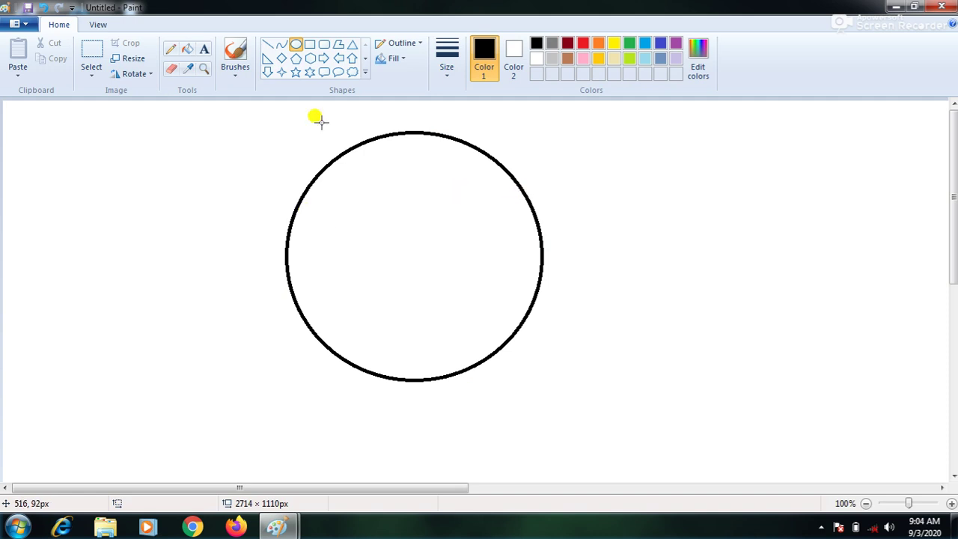
Step: Draw a slightly sloping black line about 364 × 16 px across the circle and fill the area above it with red
left_click(269, 44)
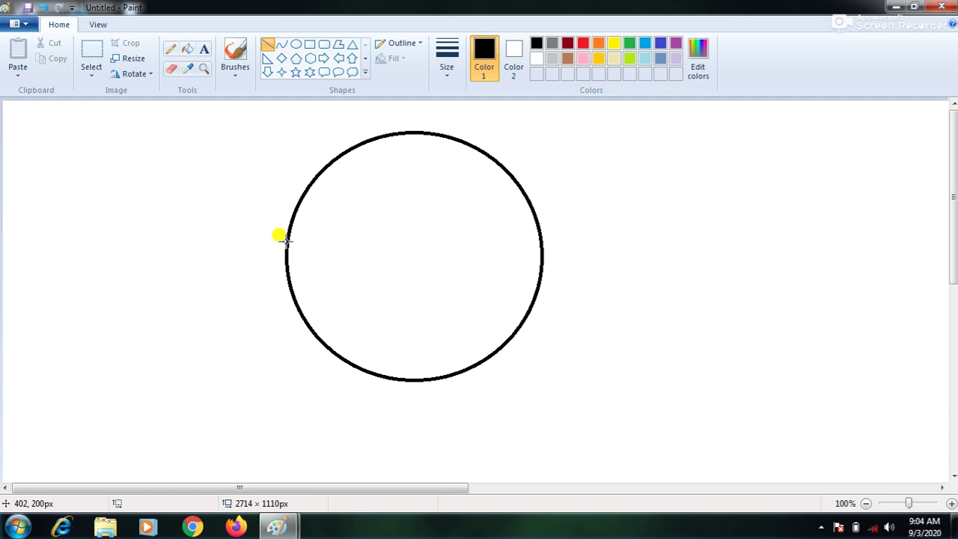
left_click_drag(286, 239, 540, 232)
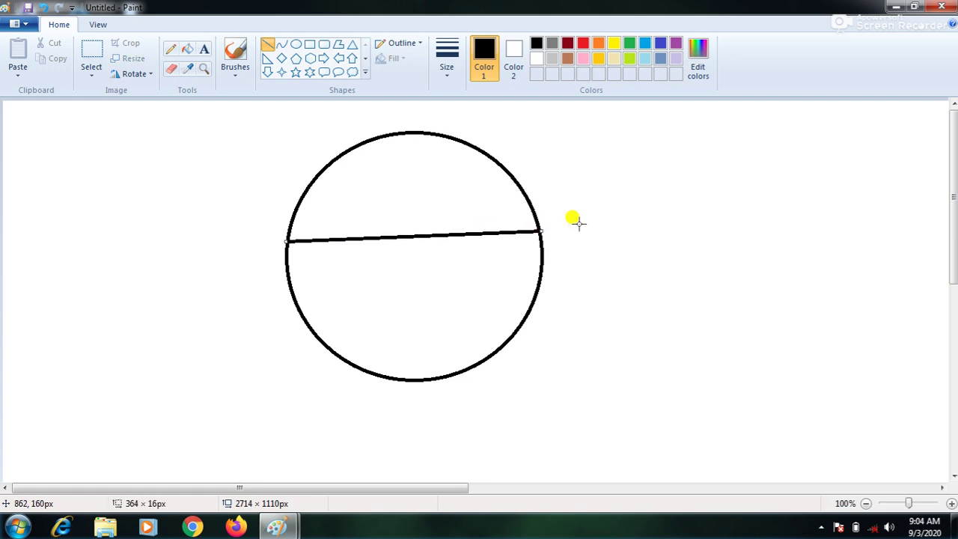
left_click(187, 49)
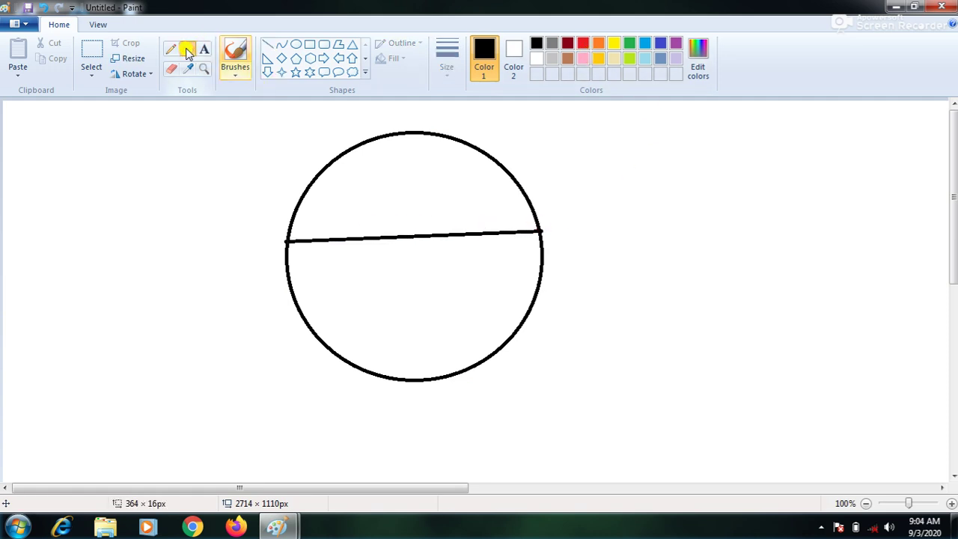
left_click(583, 44)
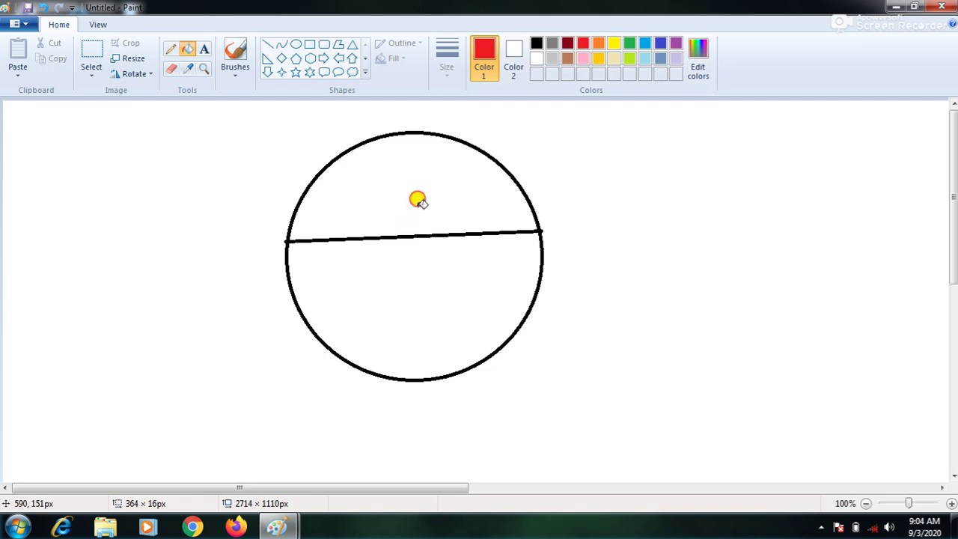
left_click(418, 200)
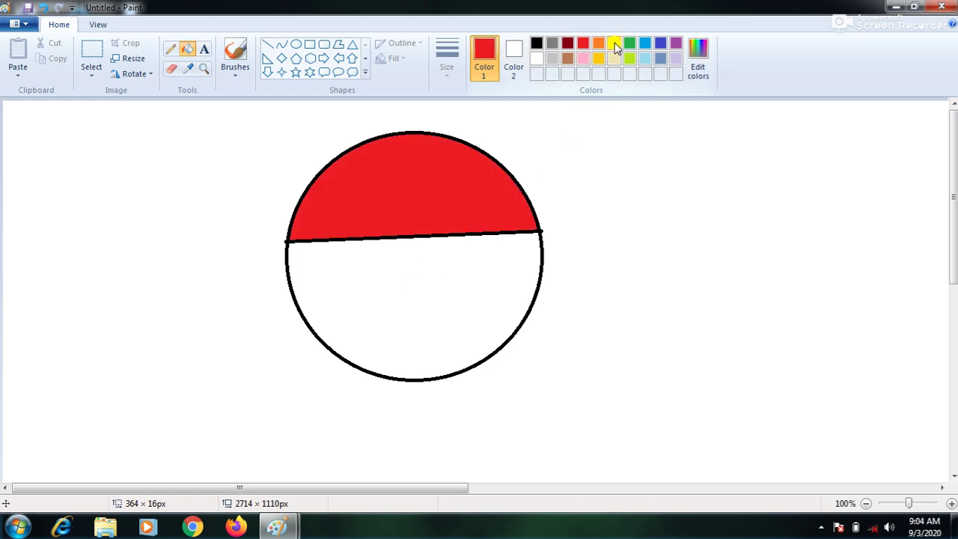
Step: Draw a small black ellipse about 49 × 38 px at the middle of the dividing line with a tiny circle inside it
left_click(296, 45)
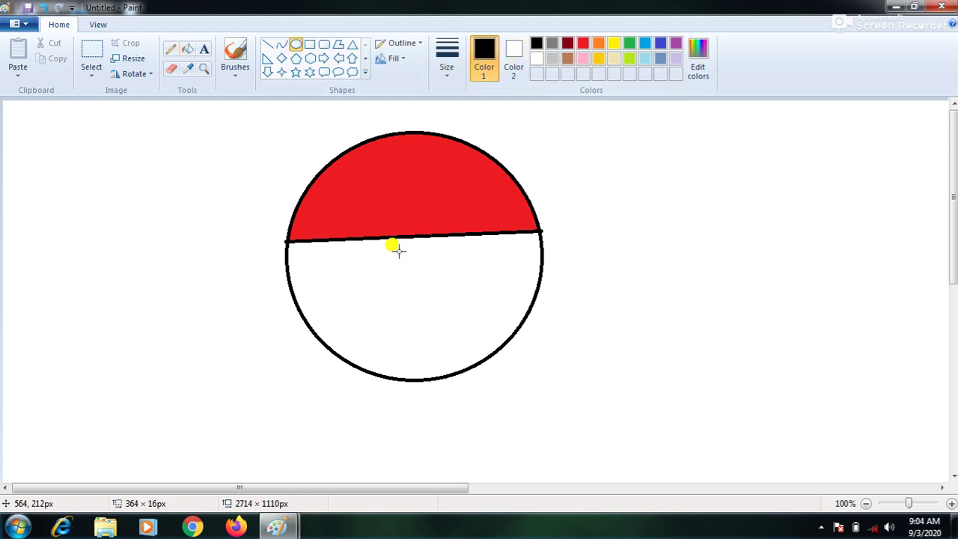
mouse_move(395, 226)
left_mouse_down()
mouse_move(400, 249)
mouse_move(431, 253)
left_mouse_up()
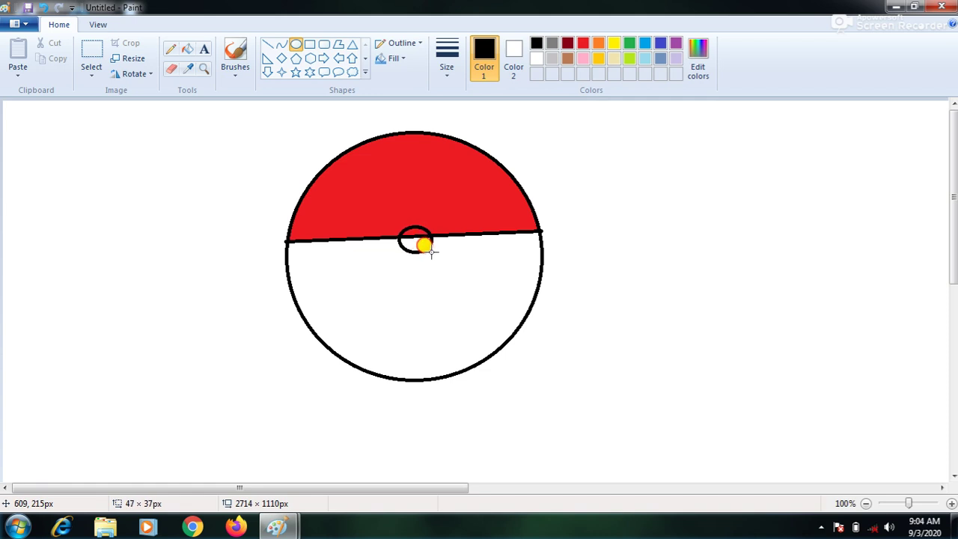
left_click_drag(416, 226, 416, 222)
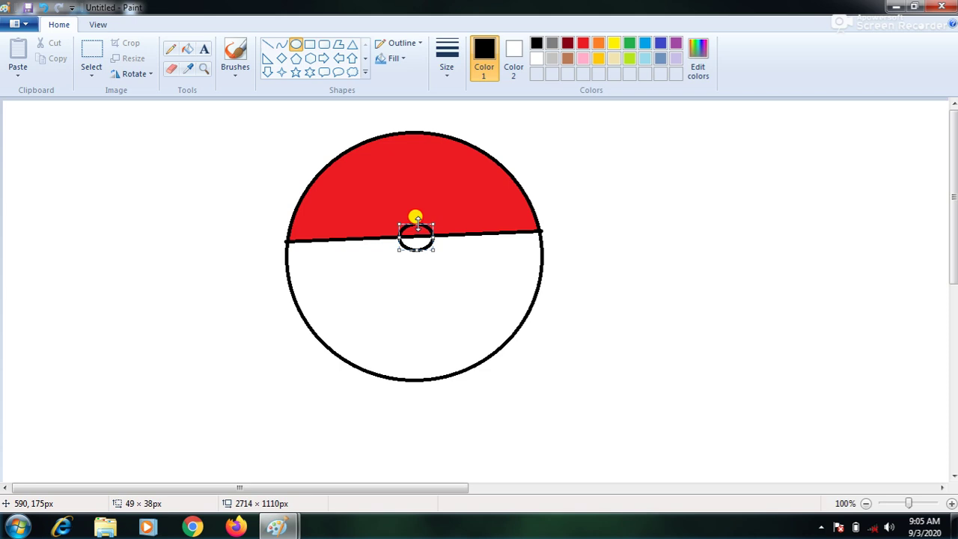
left_click(297, 47)
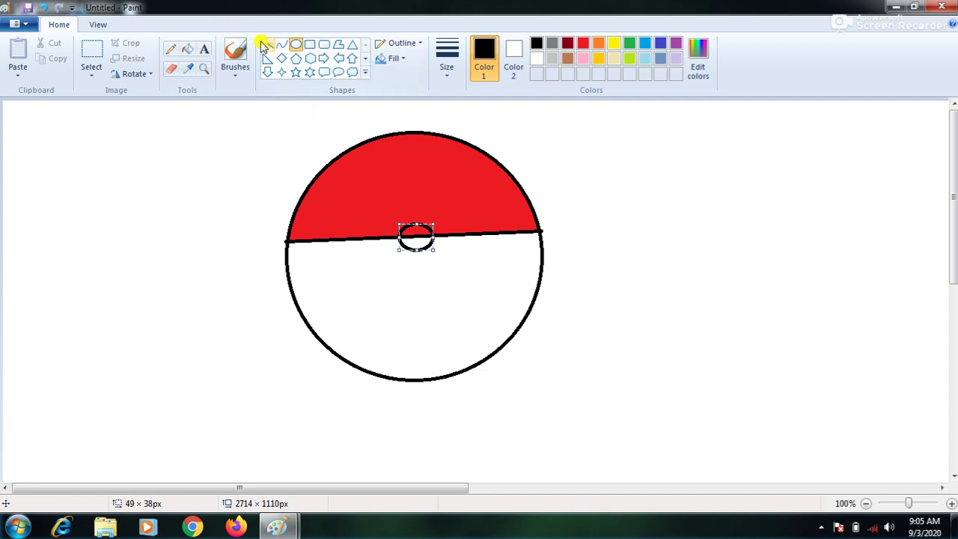
left_click(297, 47)
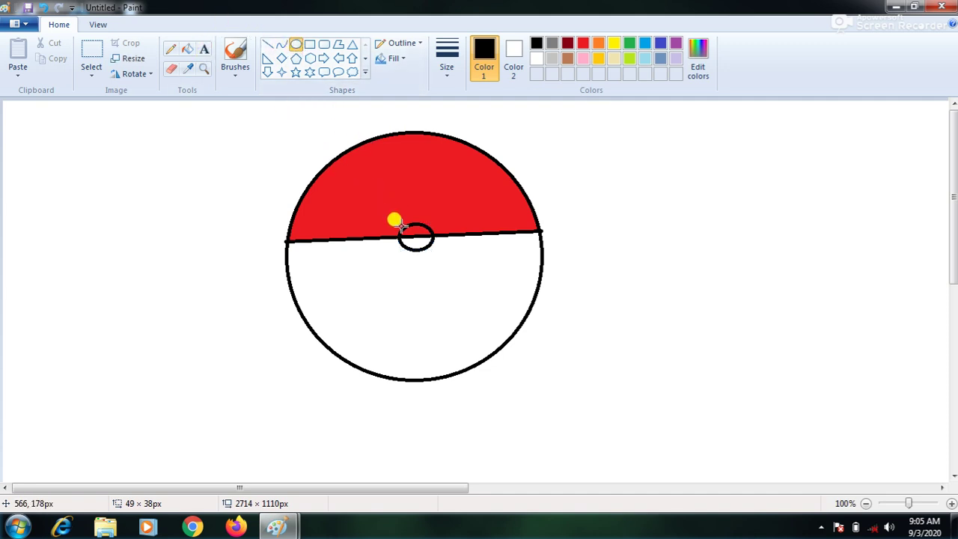
left_click_drag(408, 228, 421, 241)
left_click(512, 267)
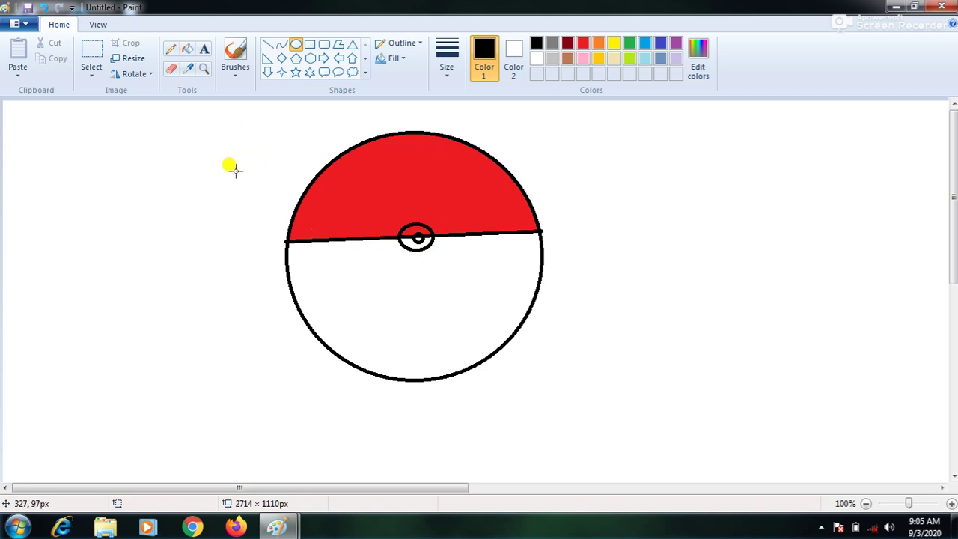
Step: Add a text box over the circle's lower part and enter a sentence stating the author's first name
left_click(205, 51)
left_click_drag(319, 265, 499, 315)
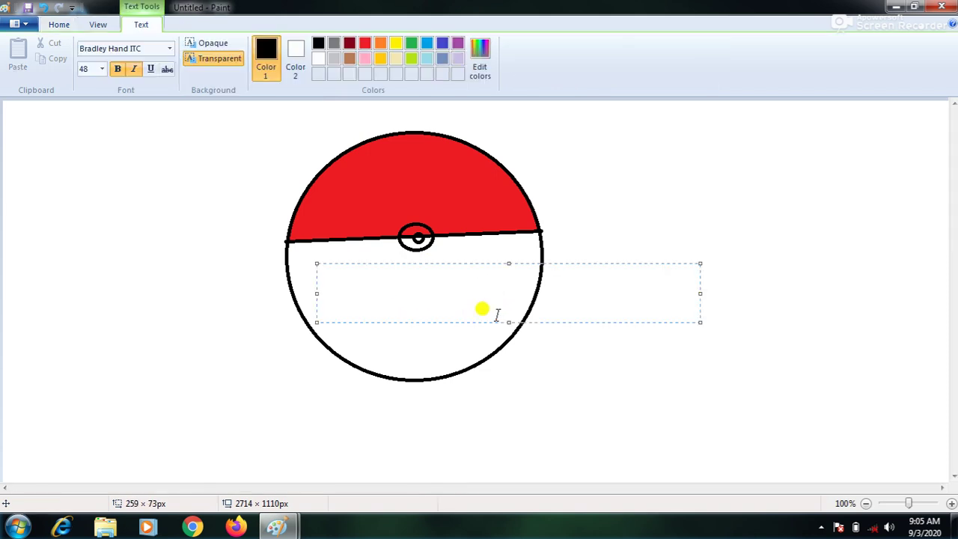
type("my name is dipak")
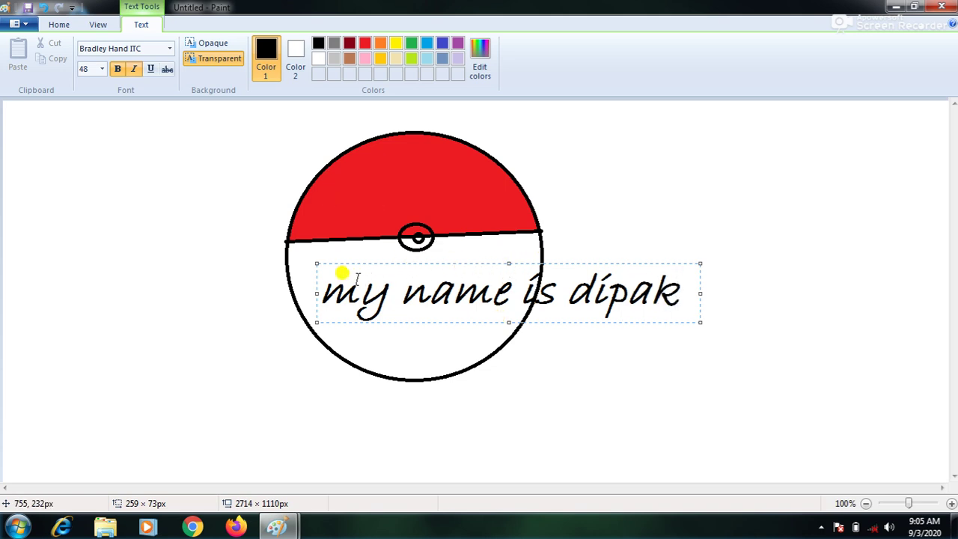
Step: Set the text size to 26, move the text box into the circle's lower half, and finish the text entry
left_click_drag(317, 266, 589, 260)
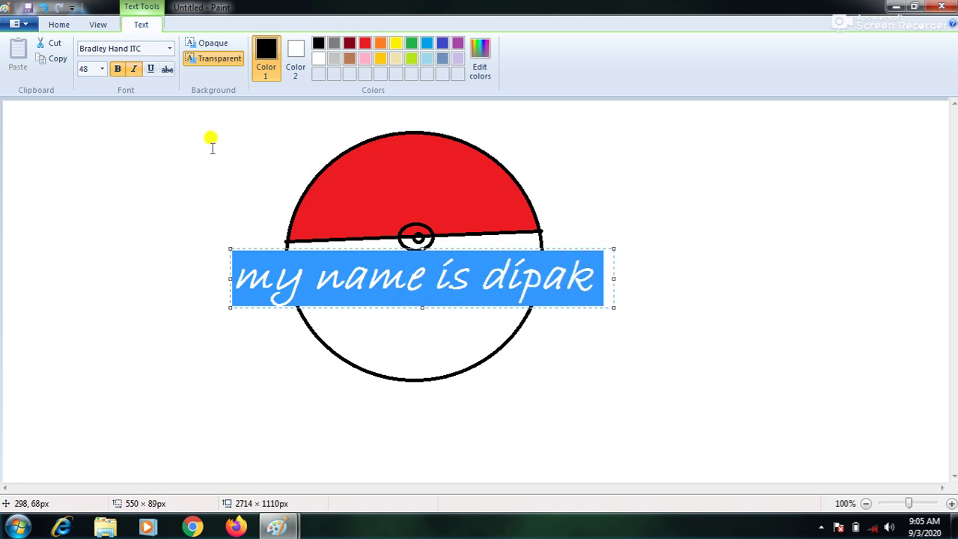
left_click(102, 69)
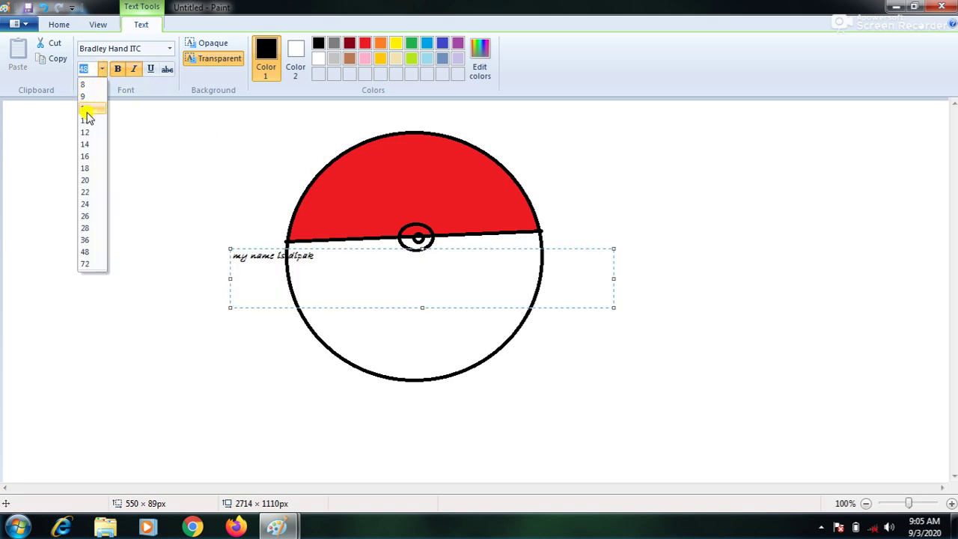
left_click(87, 218)
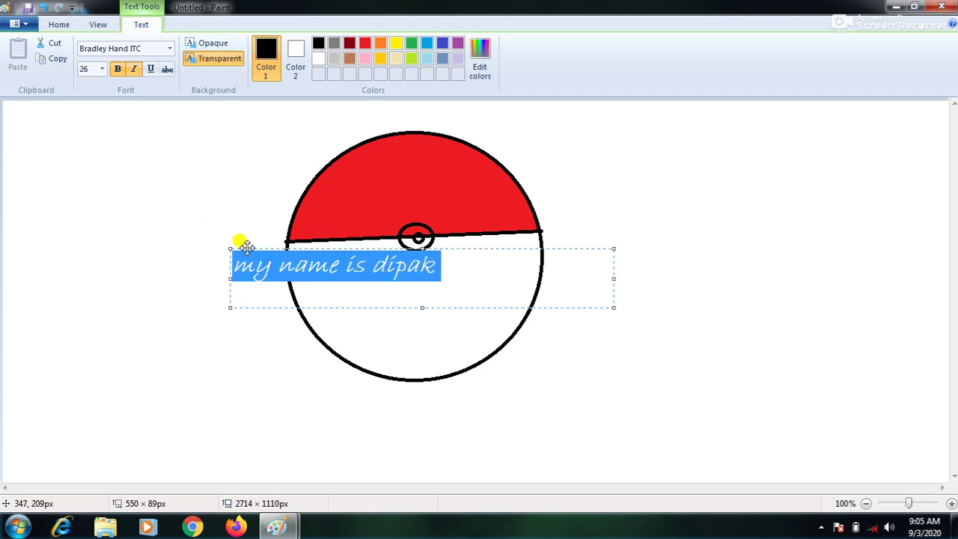
left_click_drag(249, 249, 327, 258)
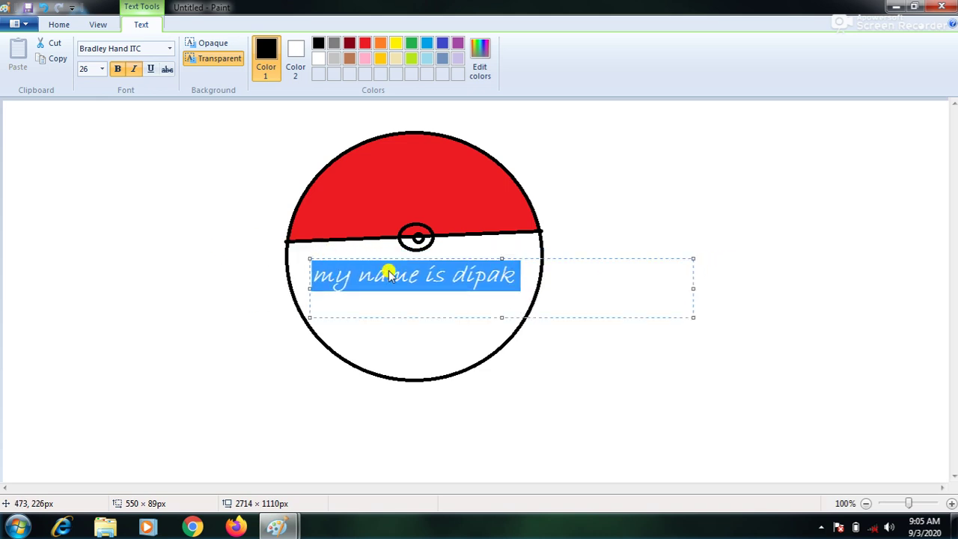
left_click(638, 153)
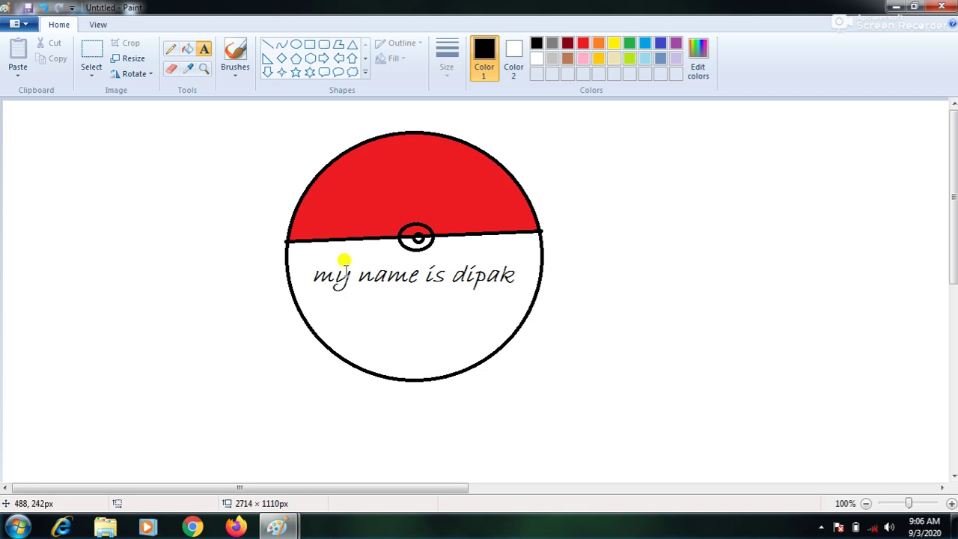
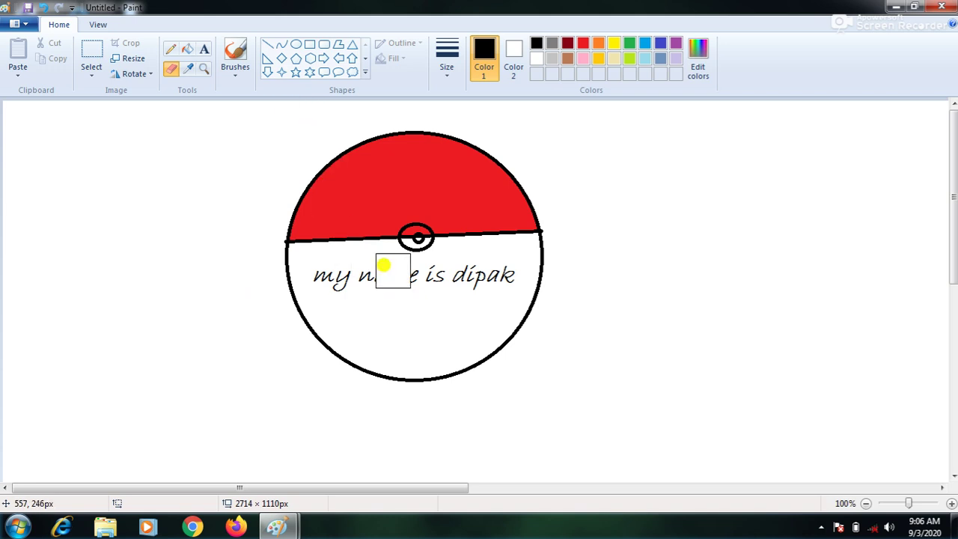
Step: Erase the text inside the circle and the whole red-and-white ball with the Eraser
left_click_drag(513, 274, 325, 285)
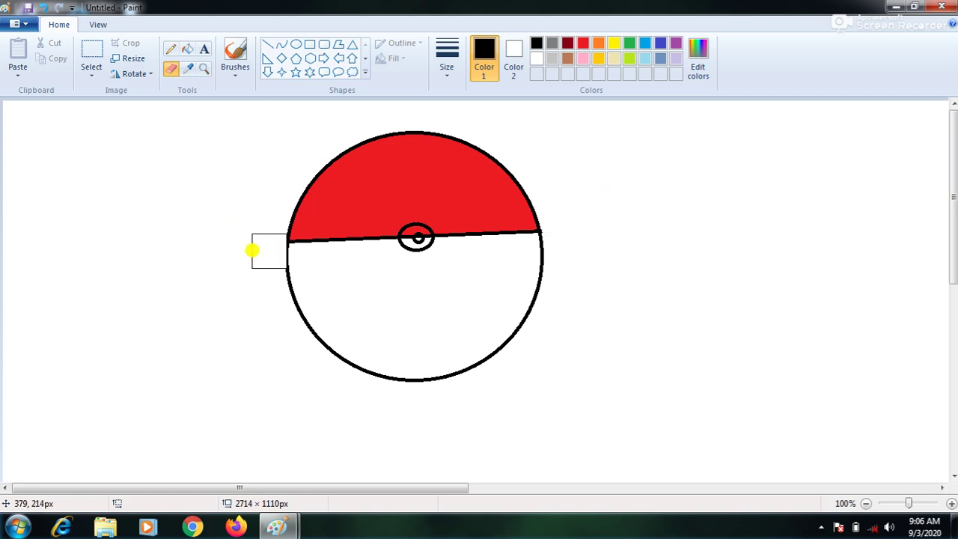
mouse_move(592, 173)
left_mouse_down()
mouse_move(291, 173)
mouse_move(92, 142)
mouse_move(511, 145)
mouse_move(383, 286)
mouse_move(212, 248)
mouse_move(498, 225)
mouse_move(312, 385)
mouse_move(563, 392)
mouse_move(349, 355)
left_mouse_up()
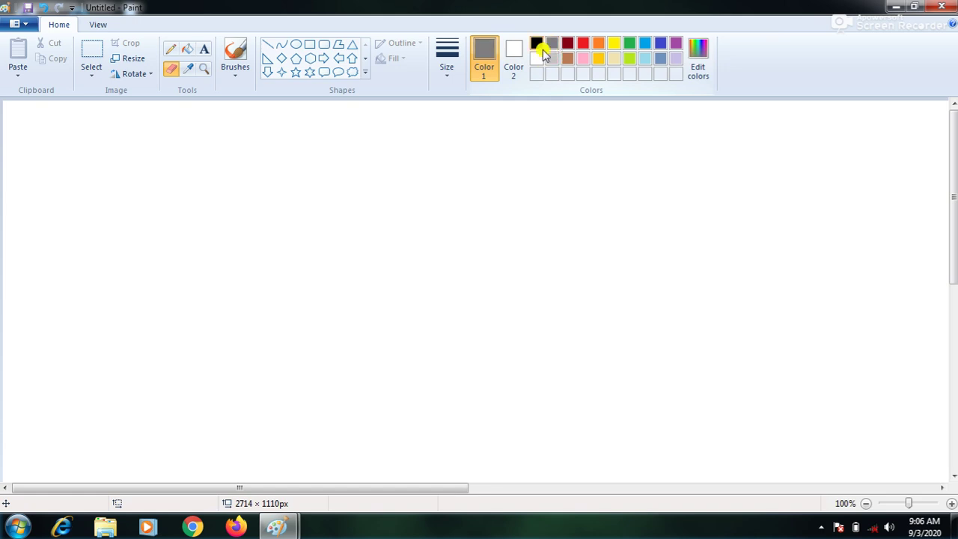
Step: Set Color 2 to gray and Color 1 to black, and try a gray eraser stroke across the ball
left_click(513, 61)
left_click(552, 44)
left_click(492, 60)
left_click(537, 44)
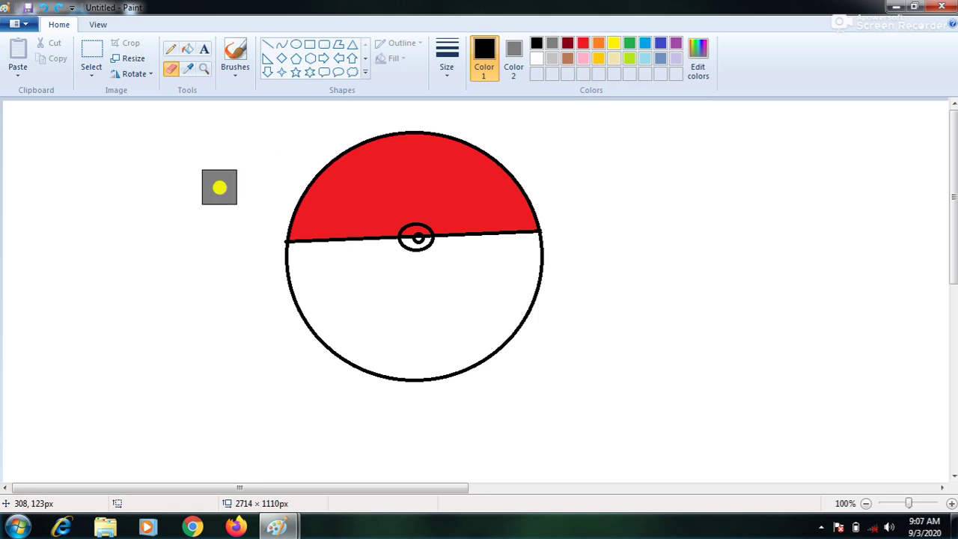
mouse_move(286, 191)
left_mouse_down()
mouse_move(534, 174)
mouse_move(450, 167)
mouse_move(316, 176)
mouse_move(556, 157)
mouse_move(361, 158)
mouse_move(301, 148)
mouse_move(398, 148)
mouse_move(499, 169)
mouse_move(530, 230)
mouse_move(624, 252)
mouse_move(460, 233)
mouse_move(601, 194)
mouse_move(372, 228)
mouse_move(460, 298)
mouse_move(641, 316)
mouse_move(277, 320)
mouse_move(472, 335)
mouse_move(400, 374)
mouse_move(397, 365)
mouse_move(582, 336)
mouse_move(440, 294)
mouse_move(447, 281)
mouse_move(613, 244)
left_mouse_up()
Step: Undo the gray eraser stroke and the earlier edits back to the ball without its small central ellipses
key("ctrl+z")
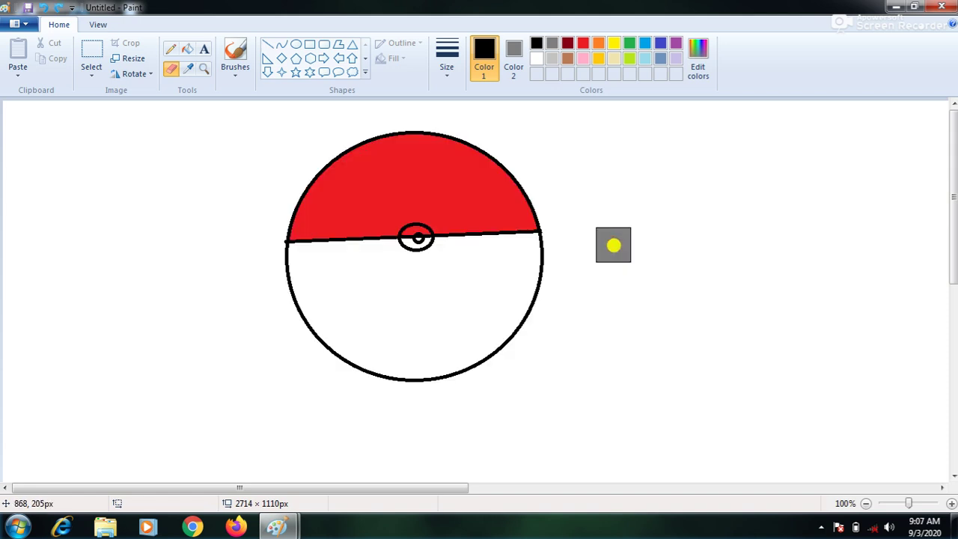
key("ctrl+z")
key("ctrl+z")
key("ctrl+z")
key("ctrl+z")
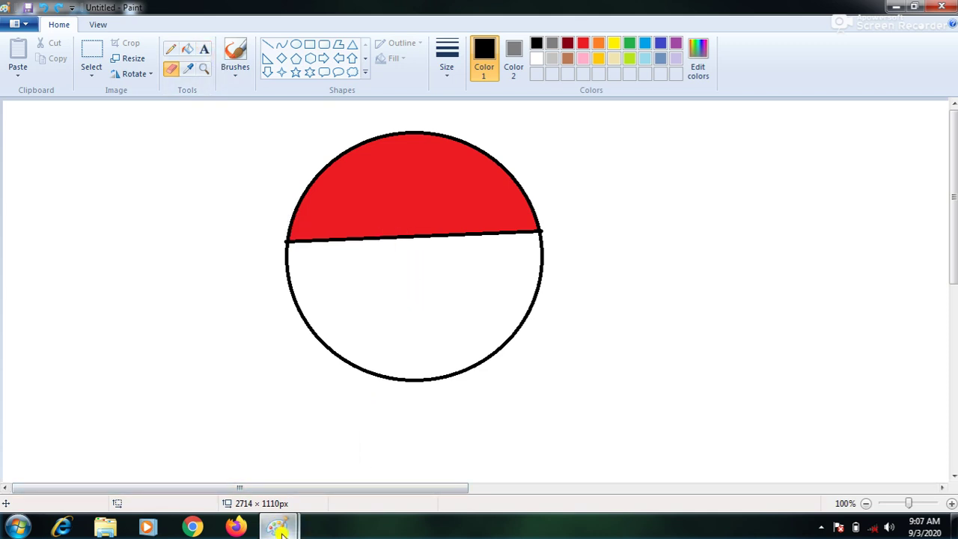
Step: Switch to the other Paint window with the landscape drawing and select the Fill with color tool
mouse_move(280, 531)
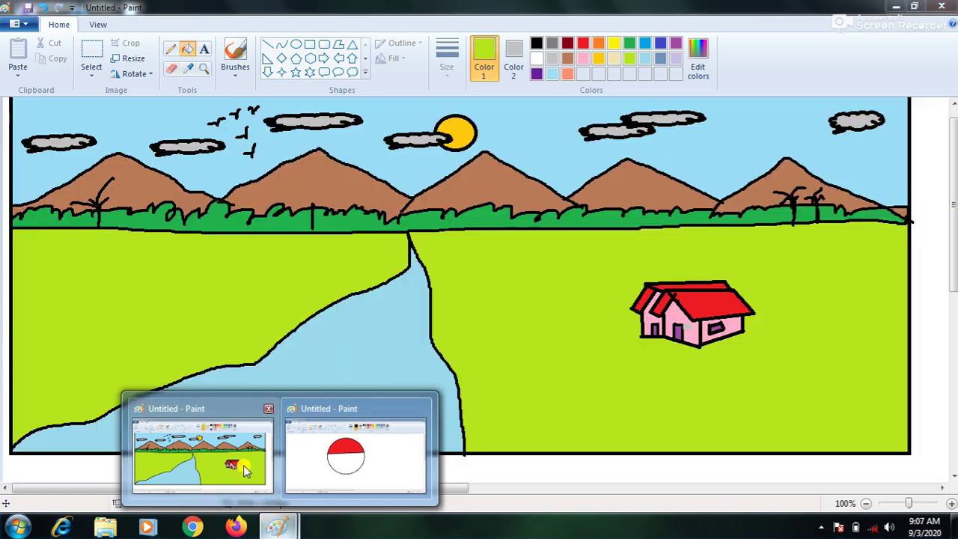
left_click(248, 463)
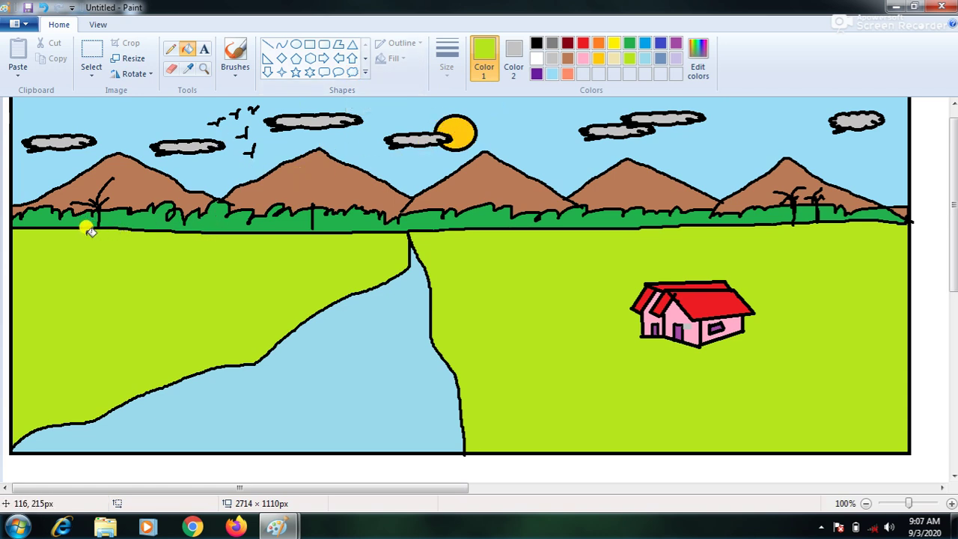
left_click(190, 52)
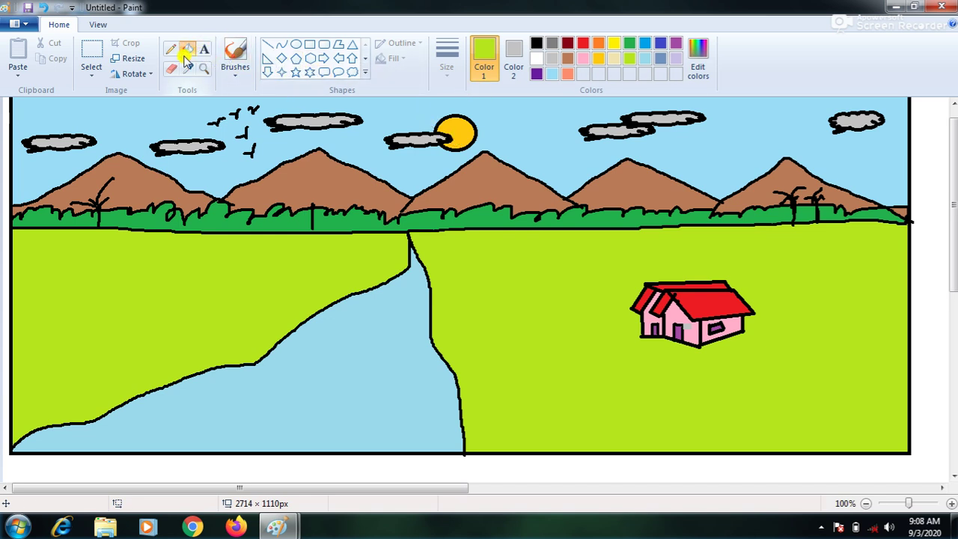